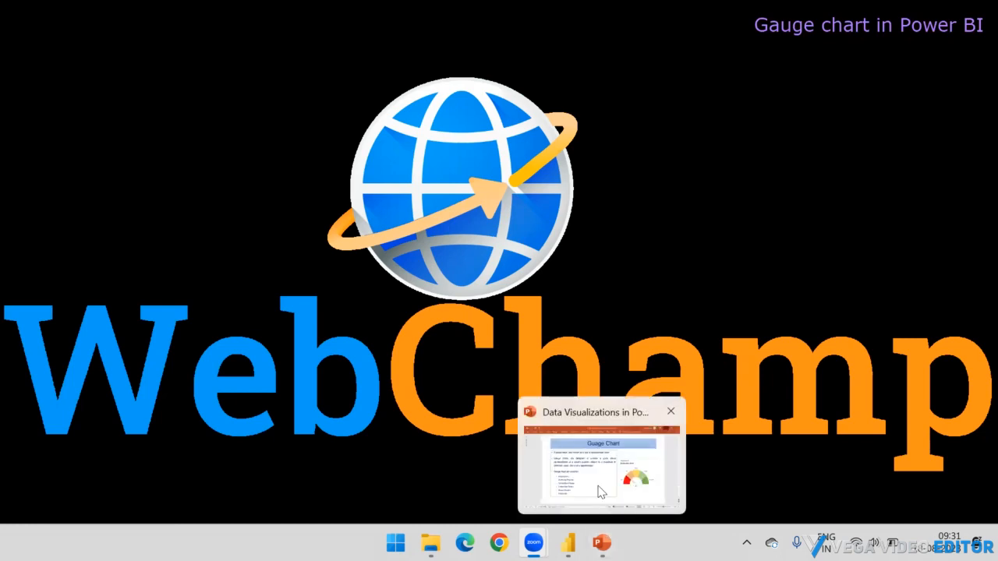
- Bring the Data Visualizations in Power BI presentation back onto the screen at the gauge chart slide
{"action": "left_click", "coordinate": [601, 475]}
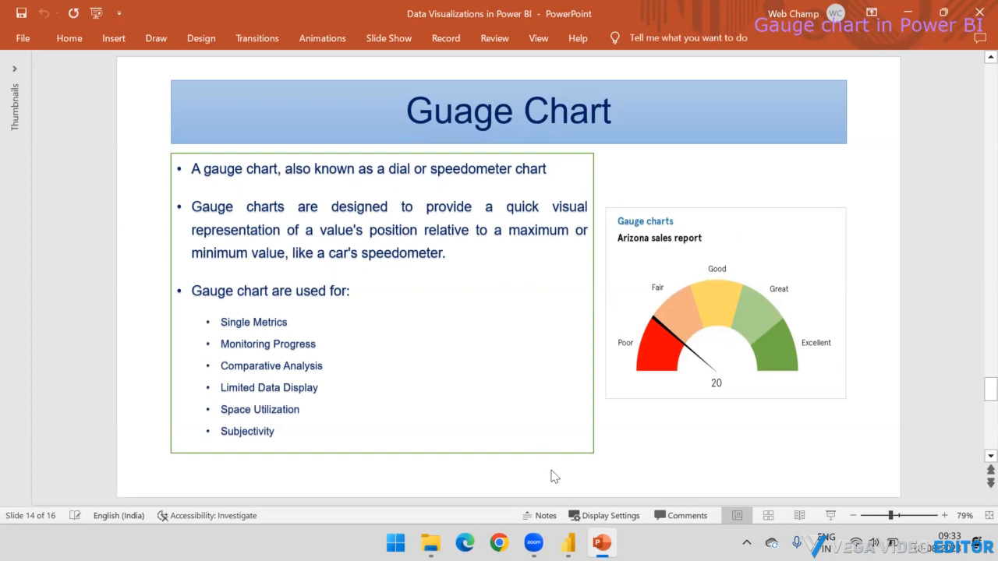
- Add a blank Gauge visual to the report page, sized and placed near the canvas centre
{"action": "left_click", "coordinate": [569, 542]}
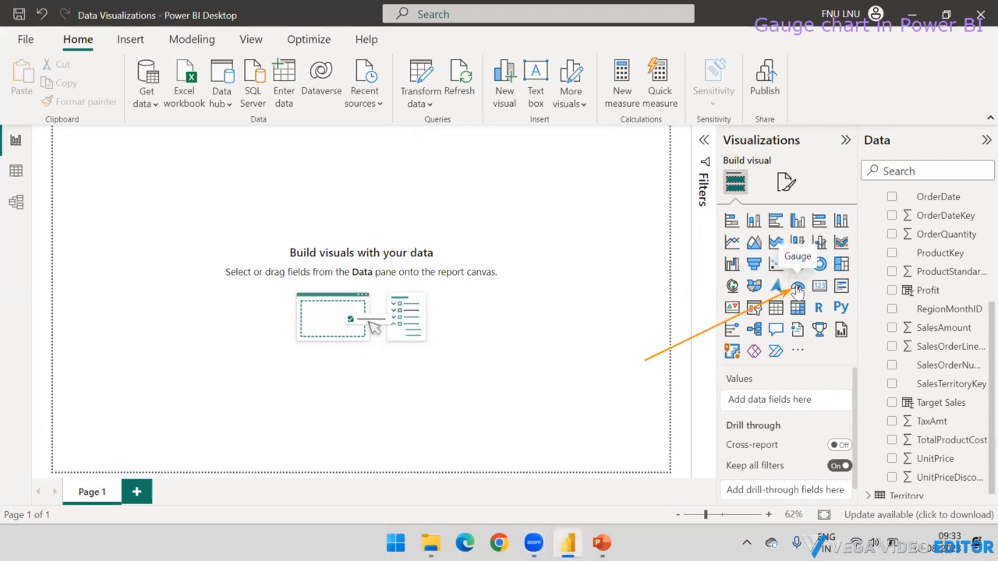
{"action": "left_click", "coordinate": [797, 288]}
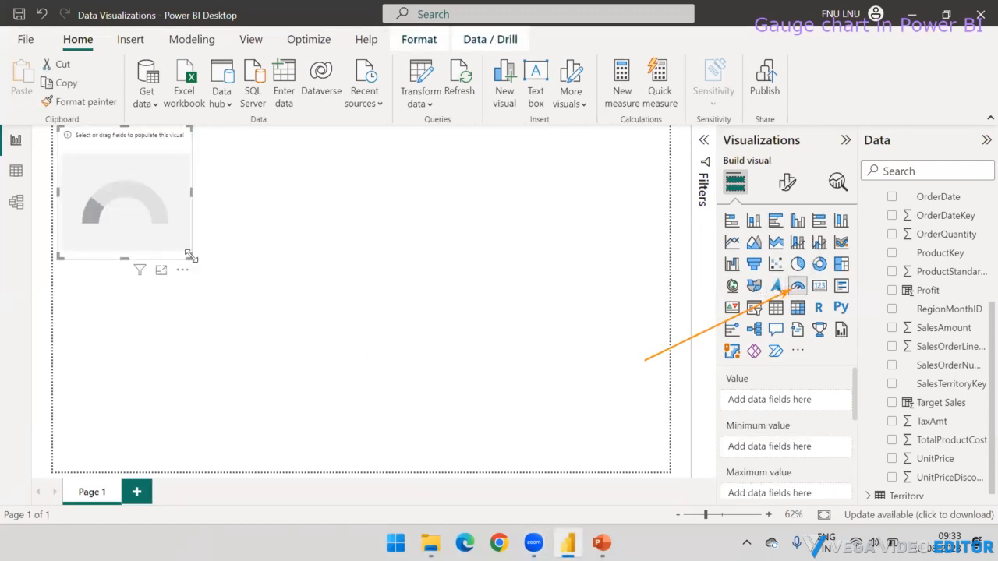
{"action": "mouse_move", "coordinate": [192, 256]}
{"action": "left_mouse_down"}
{"action": "mouse_move", "coordinate": [488, 396]}
{"action": "mouse_move", "coordinate": [489, 430]}
{"action": "left_mouse_up"}
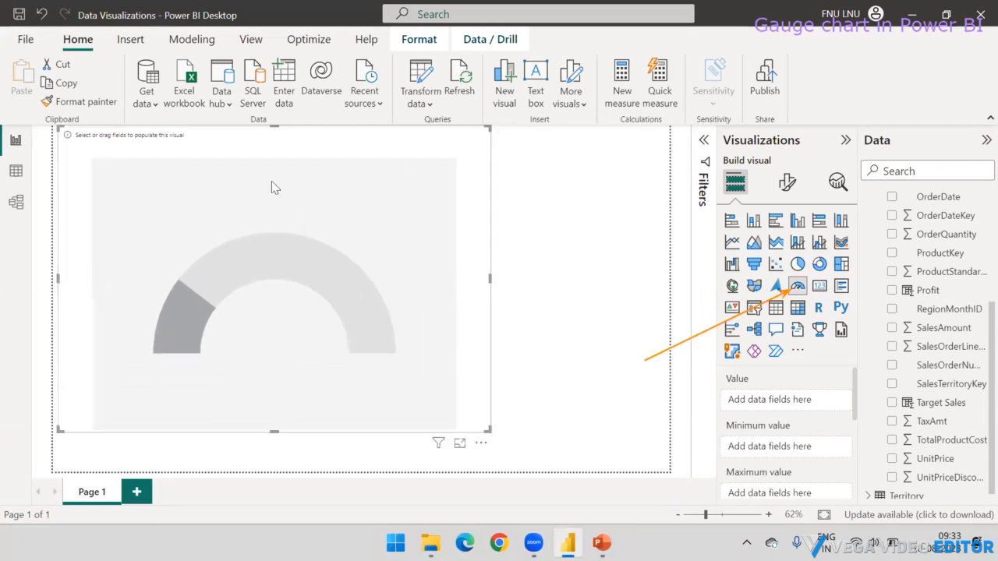
{"action": "left_click_drag", "start_coordinate": [273, 129], "coordinate": [273, 201]}
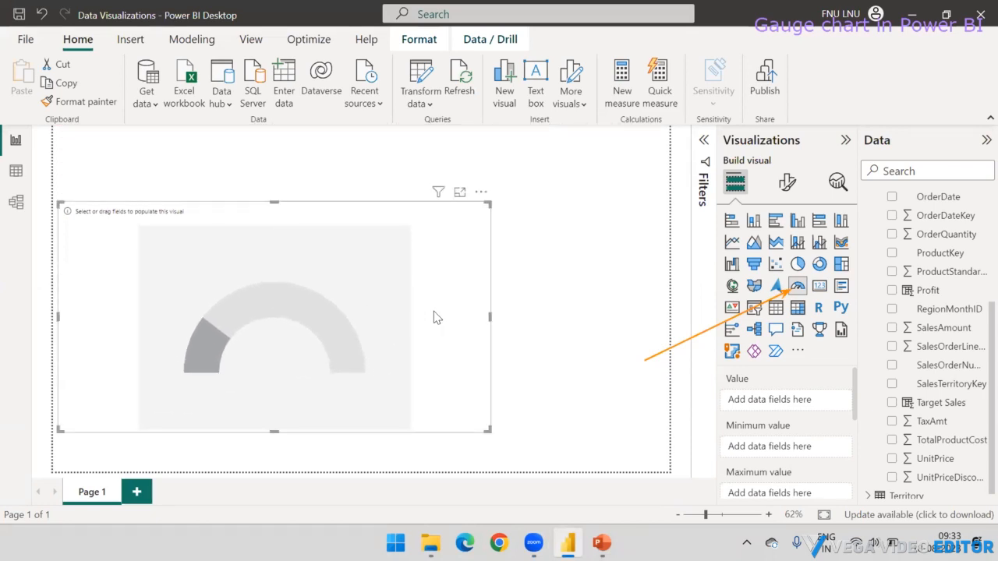
{"action": "left_click_drag", "start_coordinate": [490, 317], "coordinate": [405, 321]}
{"action": "mouse_move", "coordinate": [279, 223]}
{"action": "left_mouse_down"}
{"action": "mouse_move", "coordinate": [415, 269]}
{"action": "mouse_move", "coordinate": [416, 238]}
{"action": "left_mouse_up"}
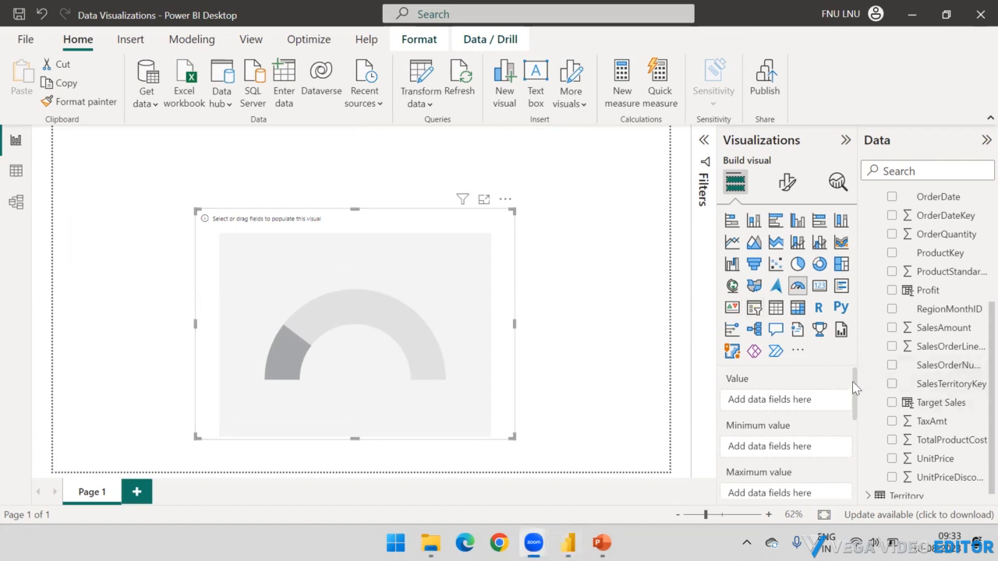
{"action": "scroll", "coordinate": [854, 381], "scroll_direction": "down", "scroll_amount": 1}
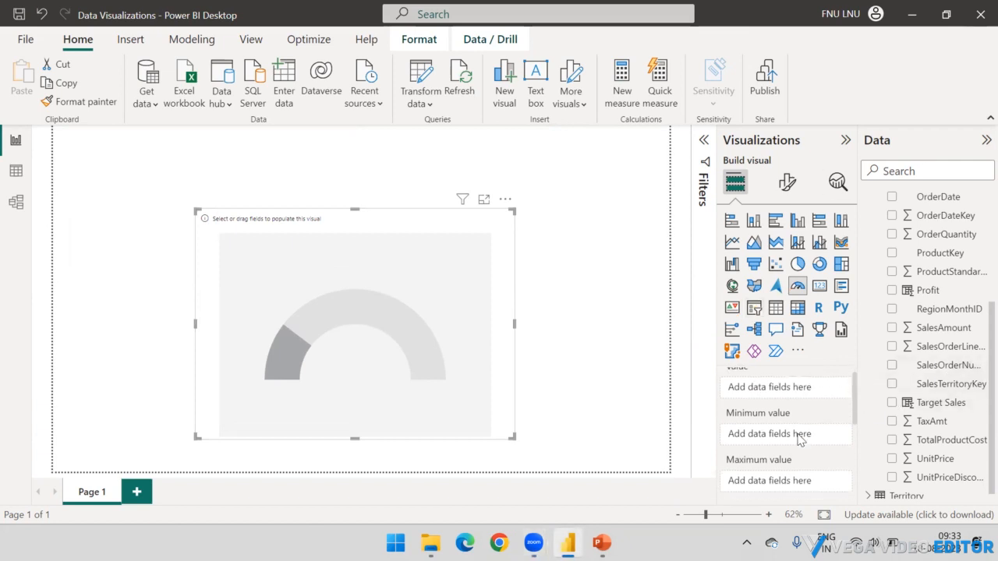
{"action": "scroll", "coordinate": [797, 441], "scroll_direction": "down", "scroll_amount": 2}
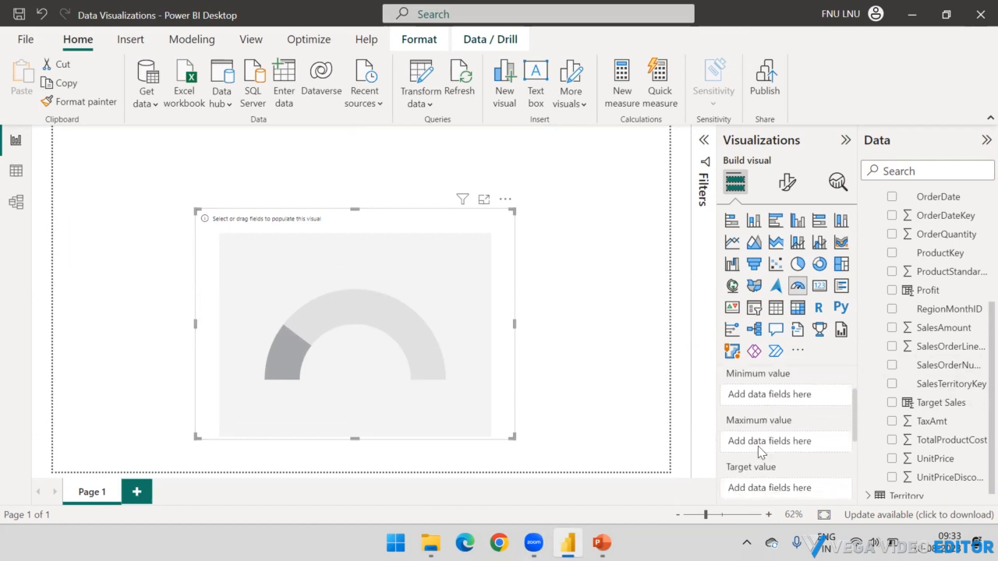
{"action": "scroll", "coordinate": [757, 446], "scroll_direction": "down", "scroll_amount": 1}
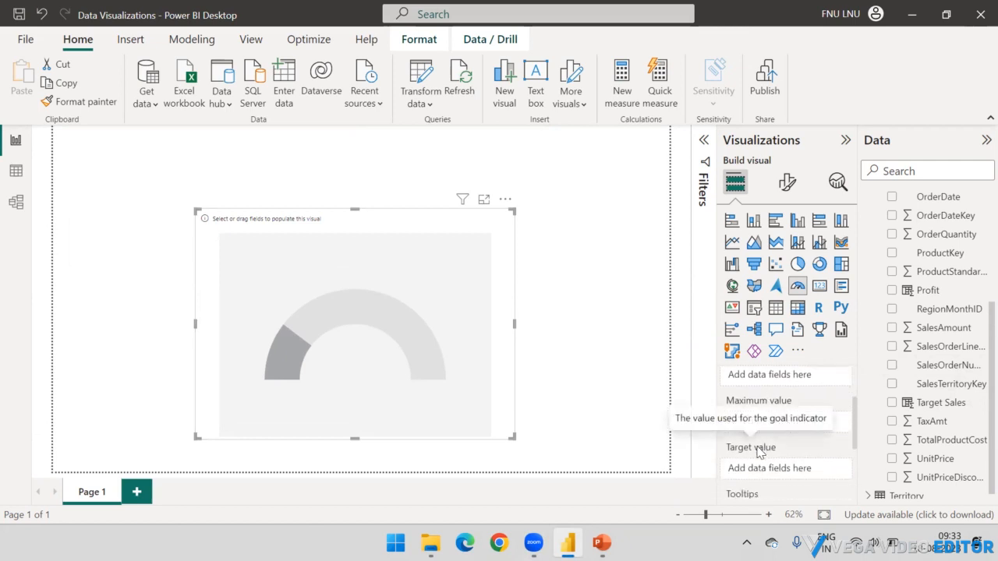
{"action": "scroll", "coordinate": [757, 453], "scroll_direction": "down", "scroll_amount": 1}
{"action": "scroll", "coordinate": [768, 425], "scroll_direction": "down", "scroll_amount": 2}
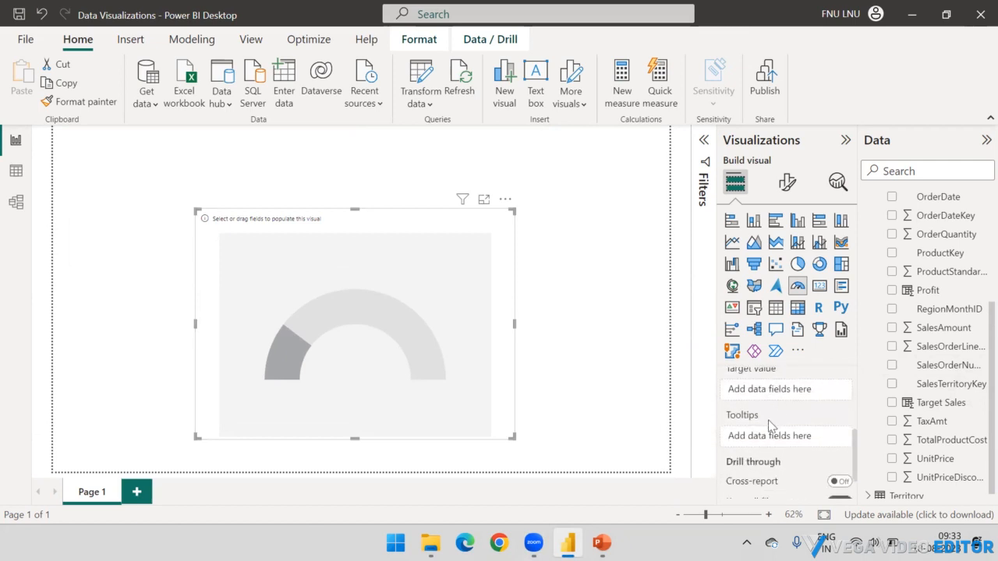
{"action": "scroll", "coordinate": [768, 420], "scroll_direction": "up", "scroll_amount": 2}
{"action": "scroll", "coordinate": [767, 420], "scroll_direction": "up", "scroll_amount": 2}
{"action": "scroll", "coordinate": [767, 420], "scroll_direction": "up", "scroll_amount": 1}
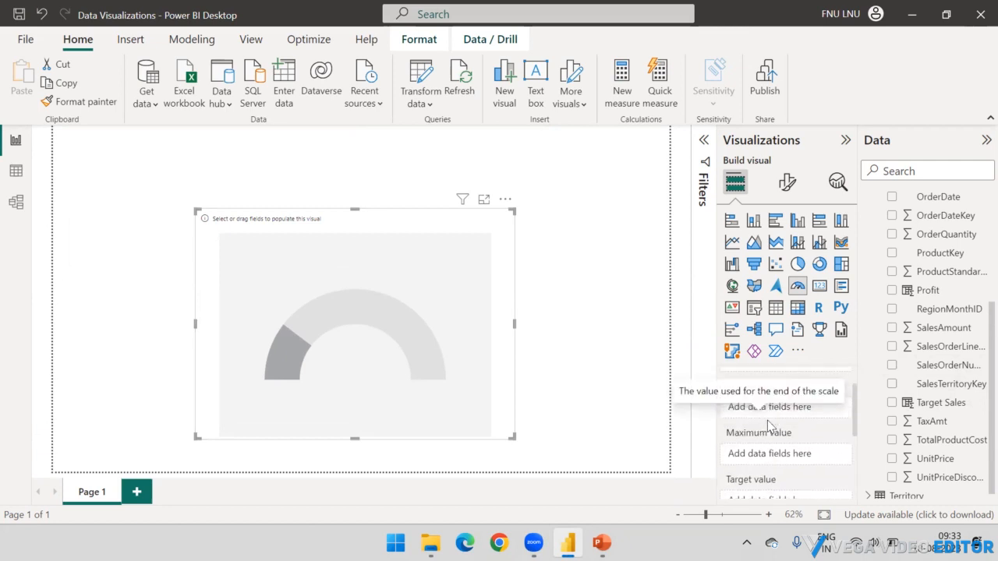
{"action": "scroll", "coordinate": [765, 421], "scroll_direction": "down", "scroll_amount": 1}
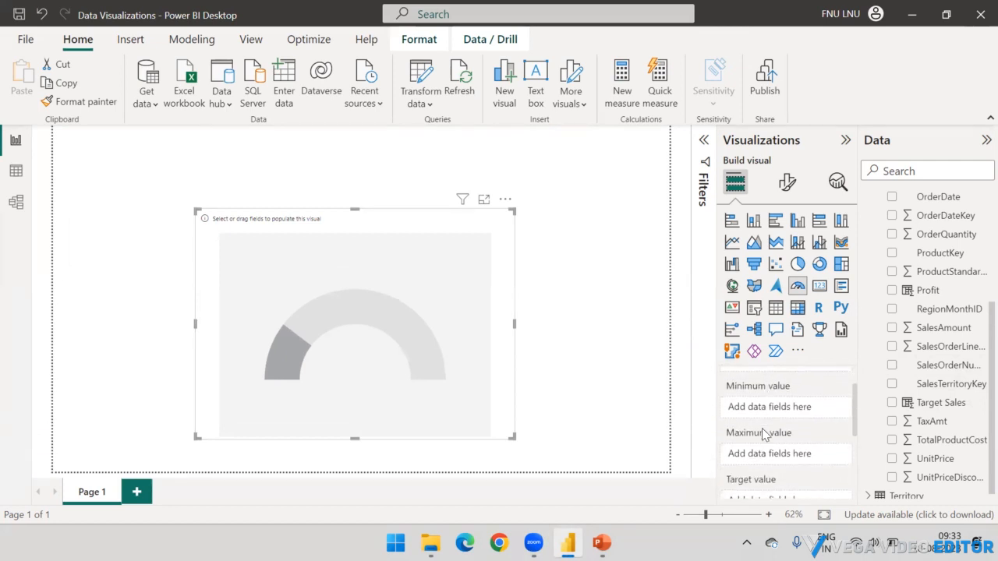
{"action": "scroll", "coordinate": [761, 428], "scroll_direction": "up", "scroll_amount": 1}
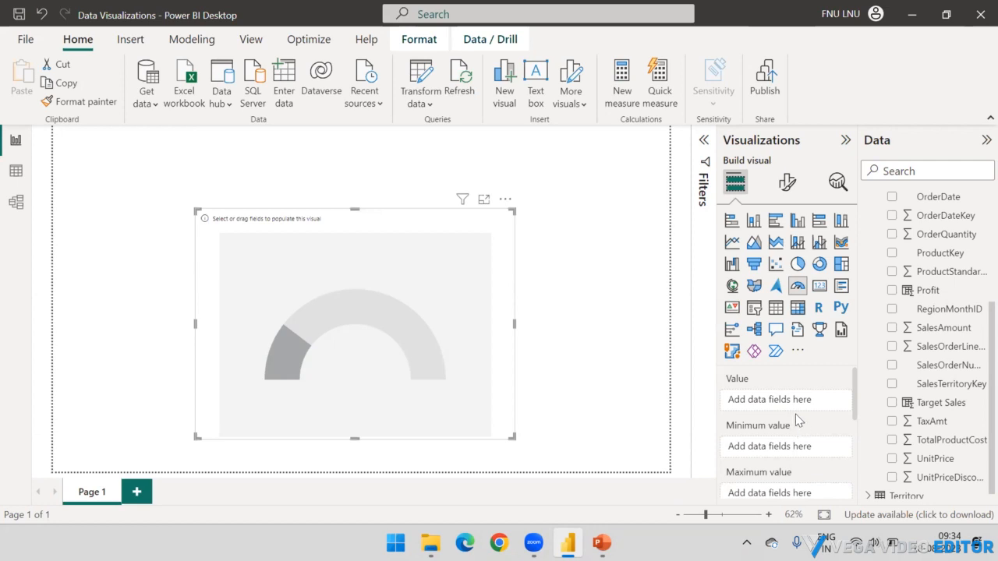
- Use SalesAmount as the gauge value, showing Sum of SalesAmount 29.36M on a 0–58.72M scale
{"action": "mouse_move", "coordinate": [943, 327]}
{"action": "left_click_drag", "start_coordinate": [944, 328], "coordinate": [788, 399]}
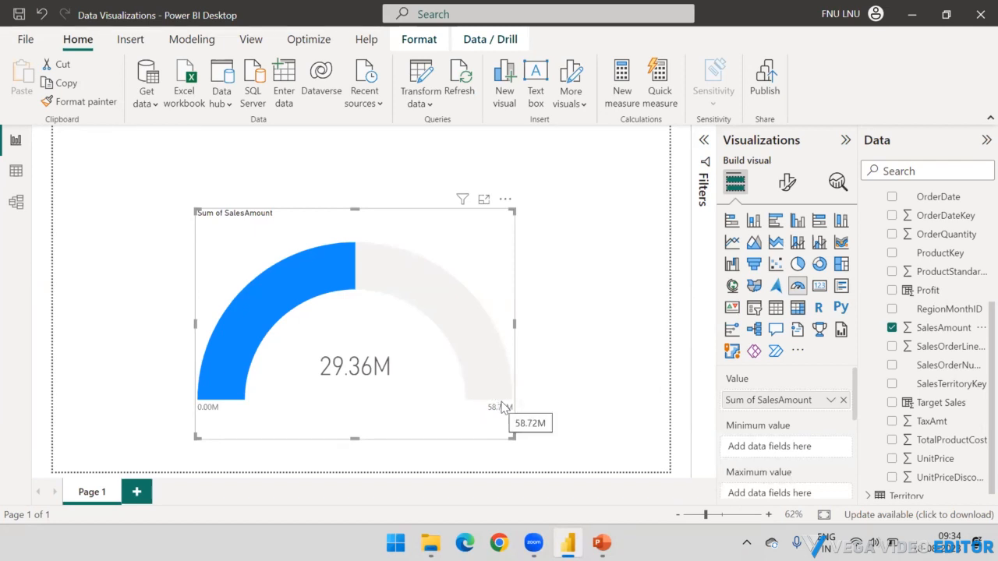
{"action": "left_click", "coordinate": [633, 302]}
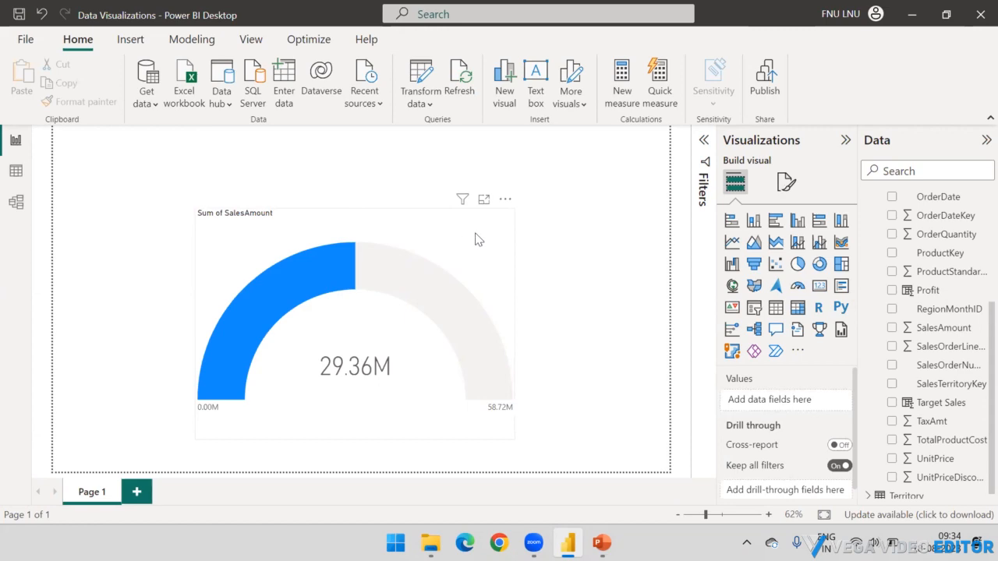
{"action": "left_click", "coordinate": [16, 170]}
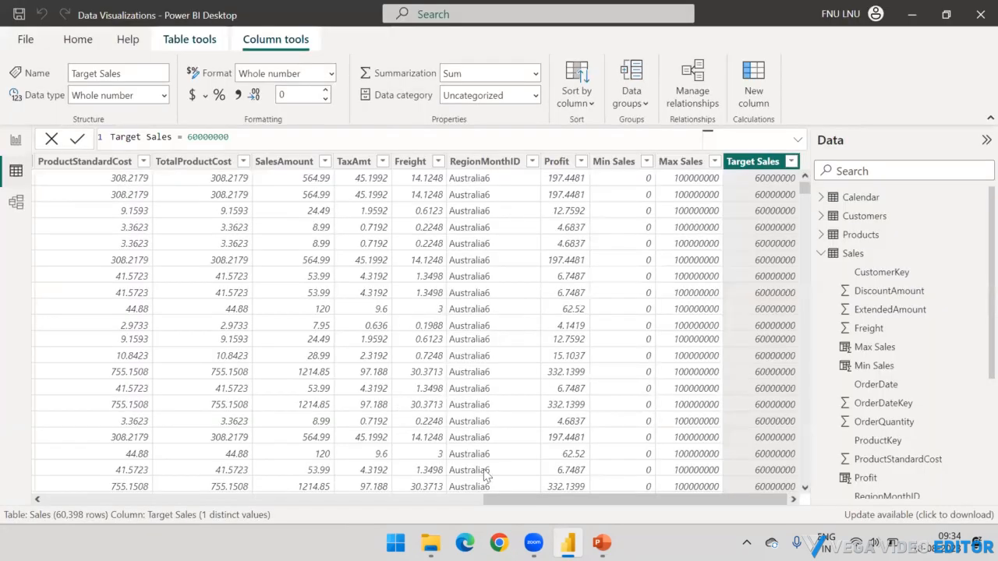
{"action": "left_click", "coordinate": [619, 161]}
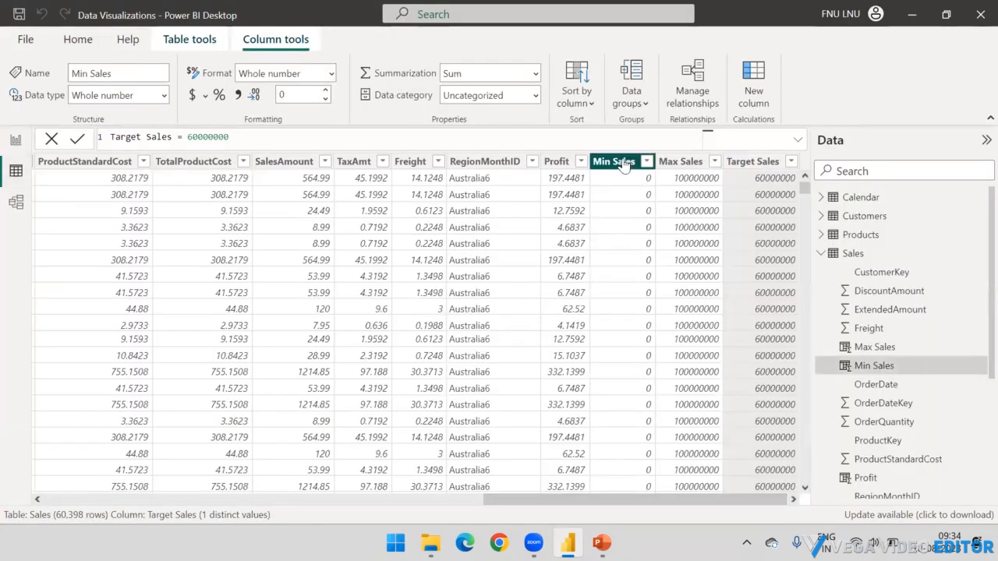
{"action": "left_click", "coordinate": [681, 161]}
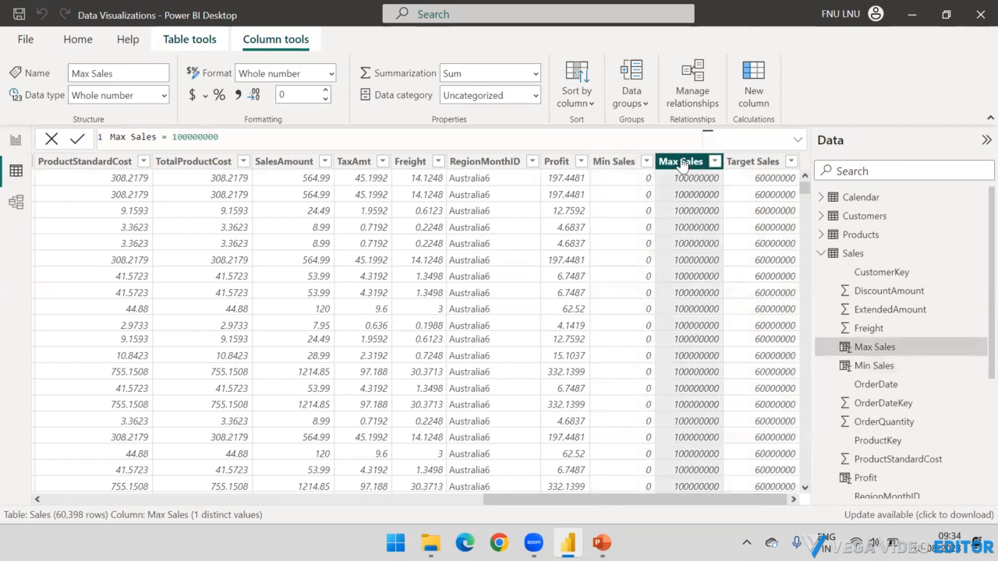
{"action": "left_click", "coordinate": [748, 161]}
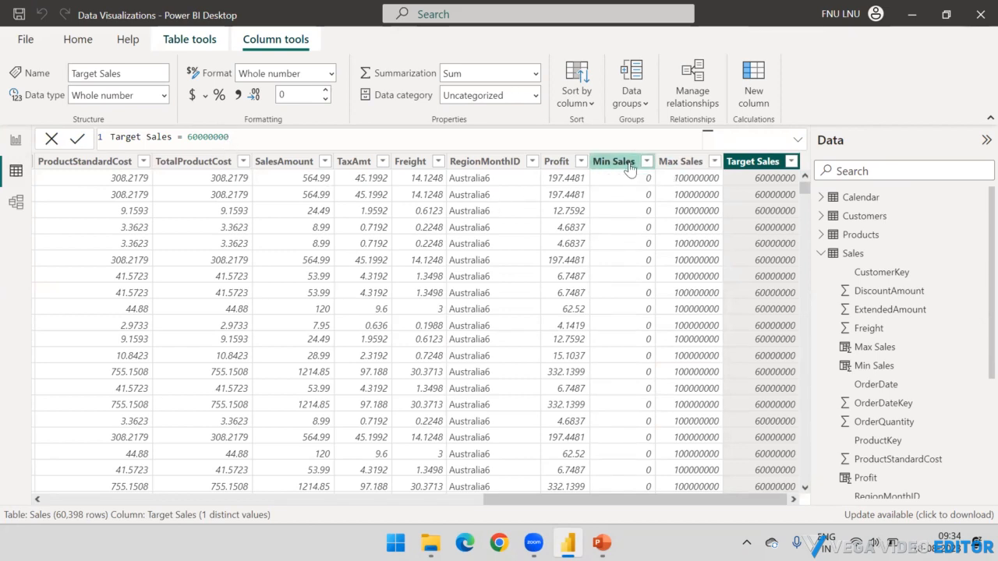
{"action": "left_click", "coordinate": [15, 141]}
{"action": "scroll", "coordinate": [923, 319], "scroll_direction": "up", "scroll_amount": 2}
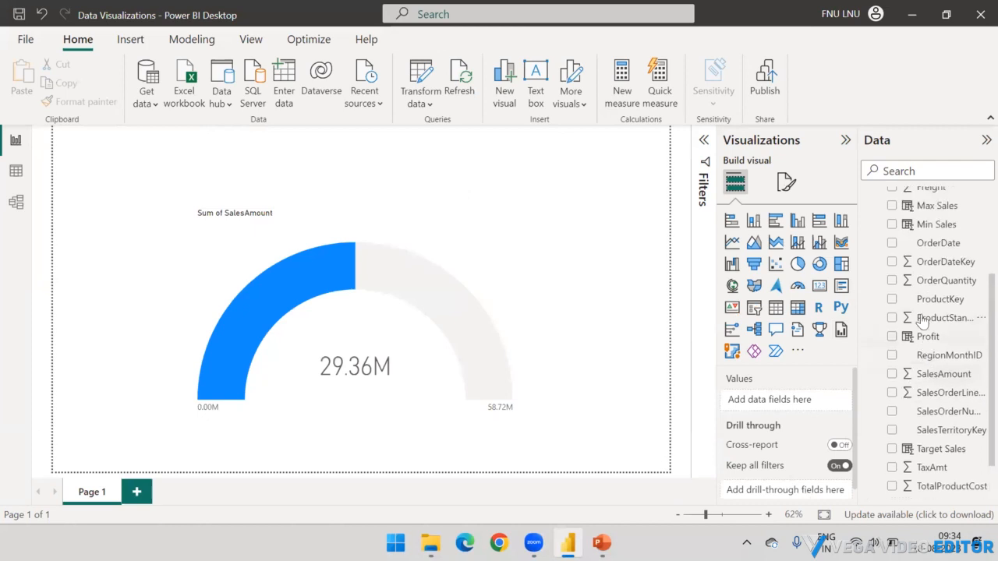
{"action": "scroll", "coordinate": [922, 319], "scroll_direction": "up", "scroll_amount": 2}
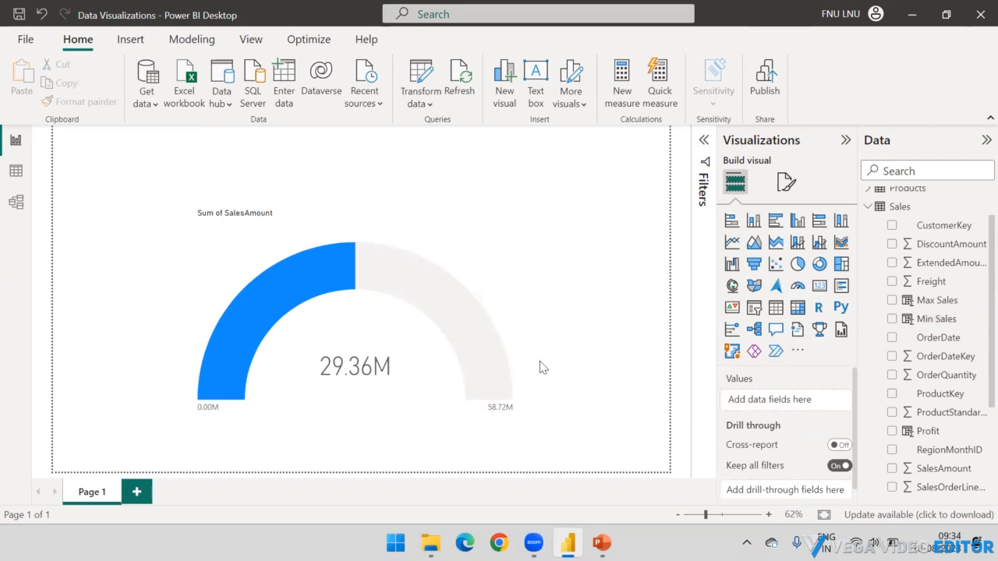
- Use Min Sales as the gauge's minimum value, summarised as Minimum
{"action": "left_click", "coordinate": [510, 301]}
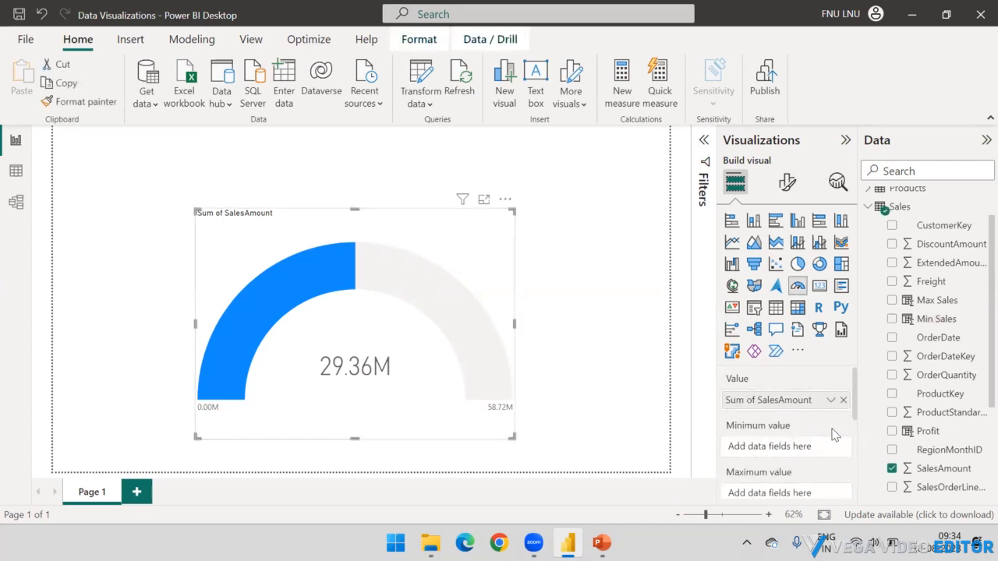
{"action": "scroll", "coordinate": [834, 433], "scroll_direction": "down", "scroll_amount": 1}
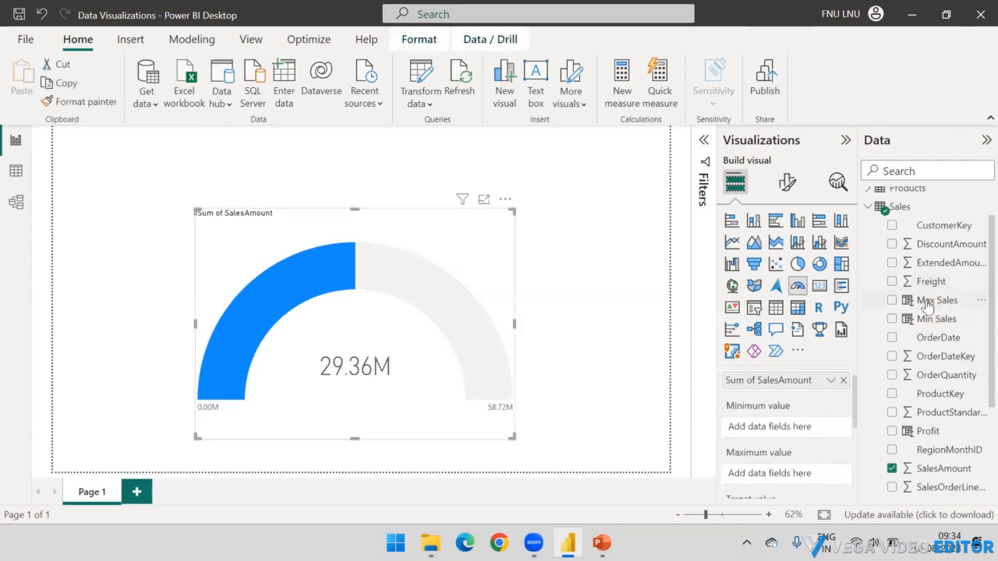
{"action": "left_click_drag", "start_coordinate": [936, 319], "coordinate": [790, 433]}
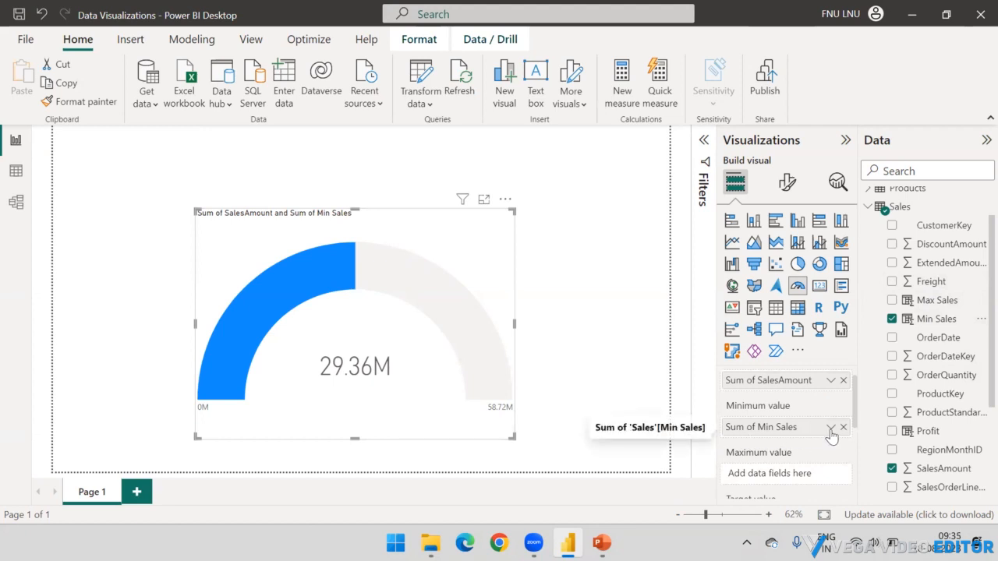
{"action": "left_click", "coordinate": [831, 430]}
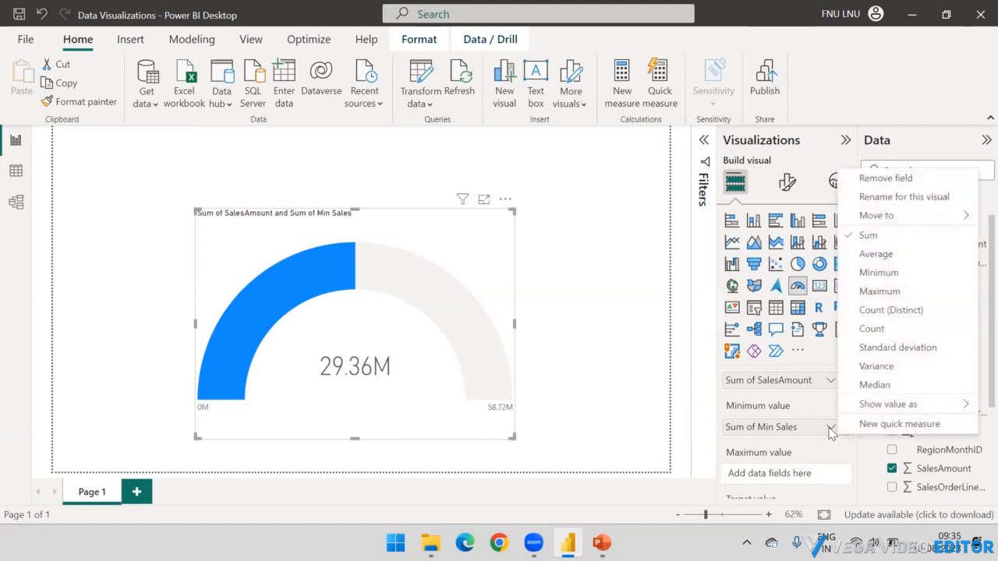
{"action": "left_click", "coordinate": [883, 272]}
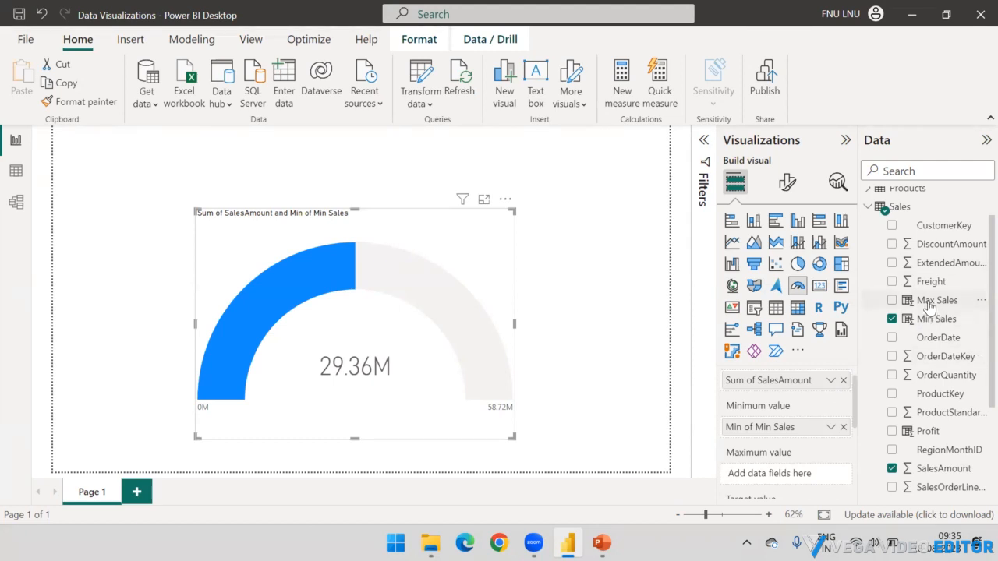
- Use Max Sales as the gauge's maximum value and adjust the visual's width
{"action": "mouse_move", "coordinate": [937, 300]}
{"action": "left_mouse_down"}
{"action": "mouse_move", "coordinate": [815, 369]}
{"action": "mouse_move", "coordinate": [790, 474]}
{"action": "left_mouse_up"}
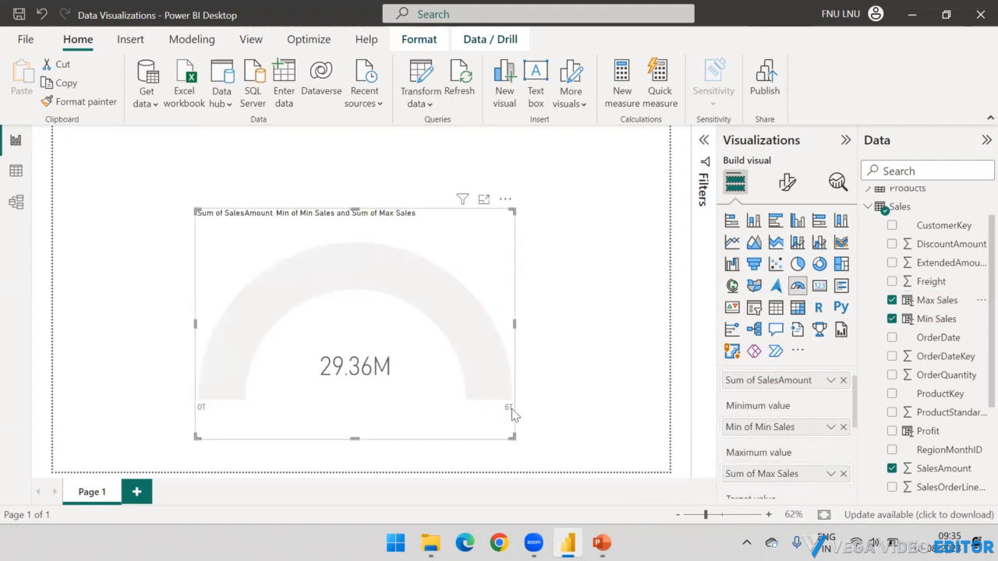
{"action": "left_click_drag", "start_coordinate": [515, 325], "coordinate": [541, 324]}
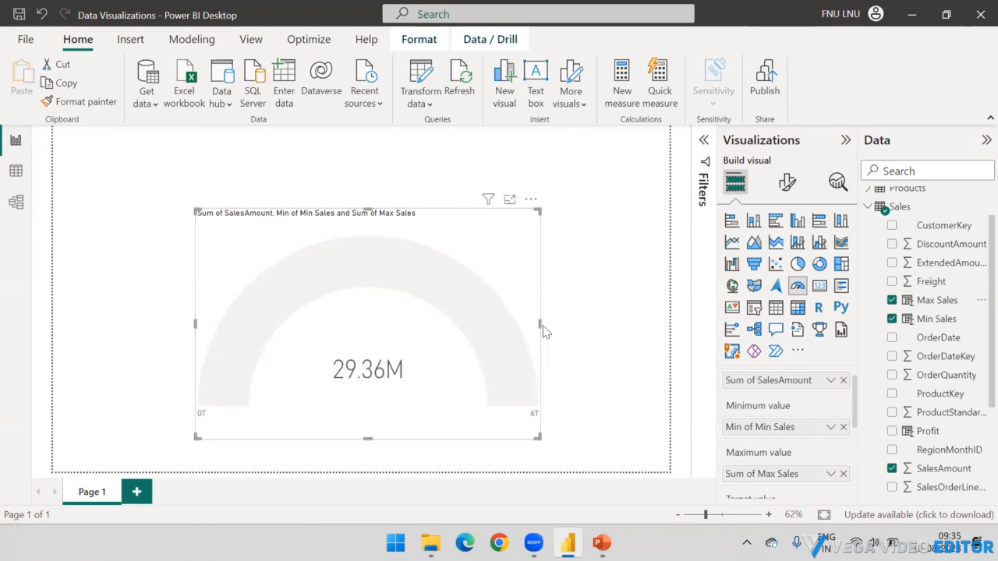
{"action": "left_click_drag", "start_coordinate": [541, 325], "coordinate": [476, 321]}
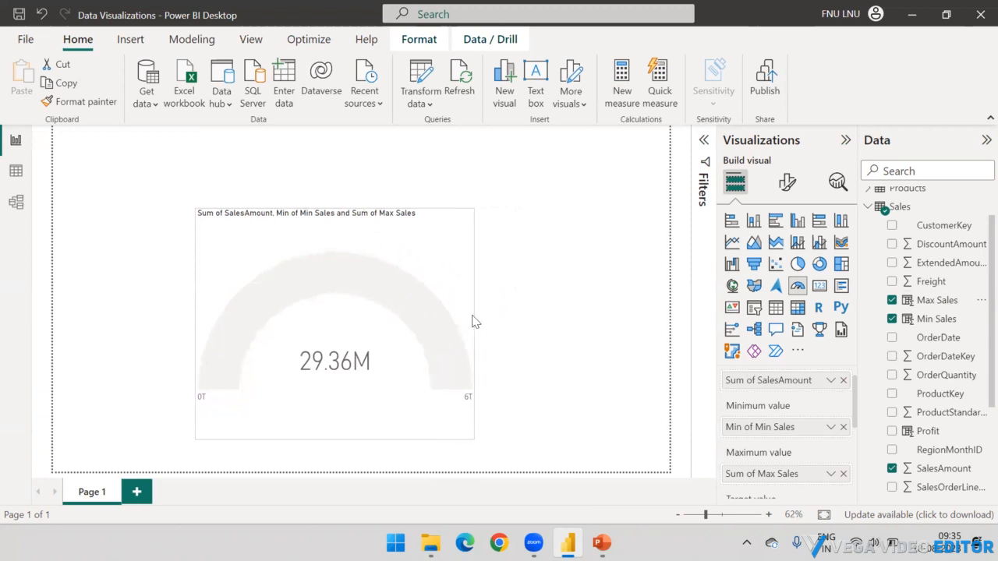
- Summarise both Min Sales and Max Sales as Average, giving a 0.00M–100.00M scale
{"action": "left_click", "coordinate": [831, 427]}
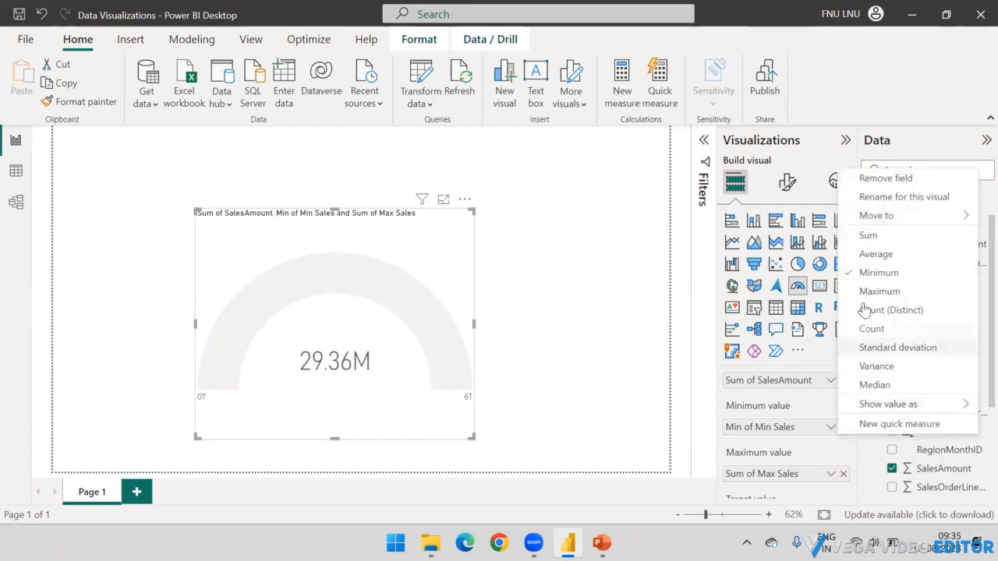
{"action": "left_click", "coordinate": [876, 253]}
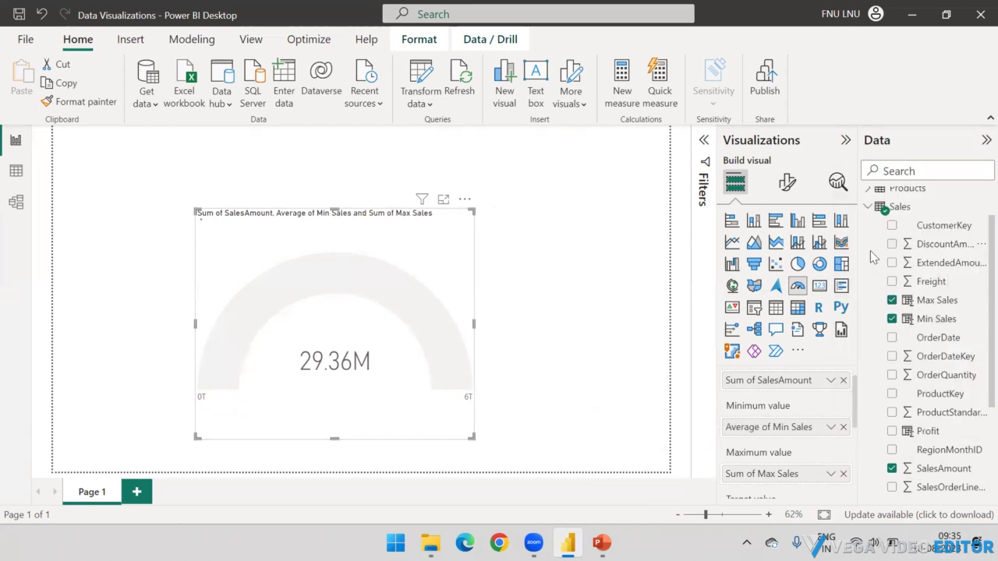
{"action": "left_click", "coordinate": [830, 475]}
{"action": "left_click", "coordinate": [871, 300]}
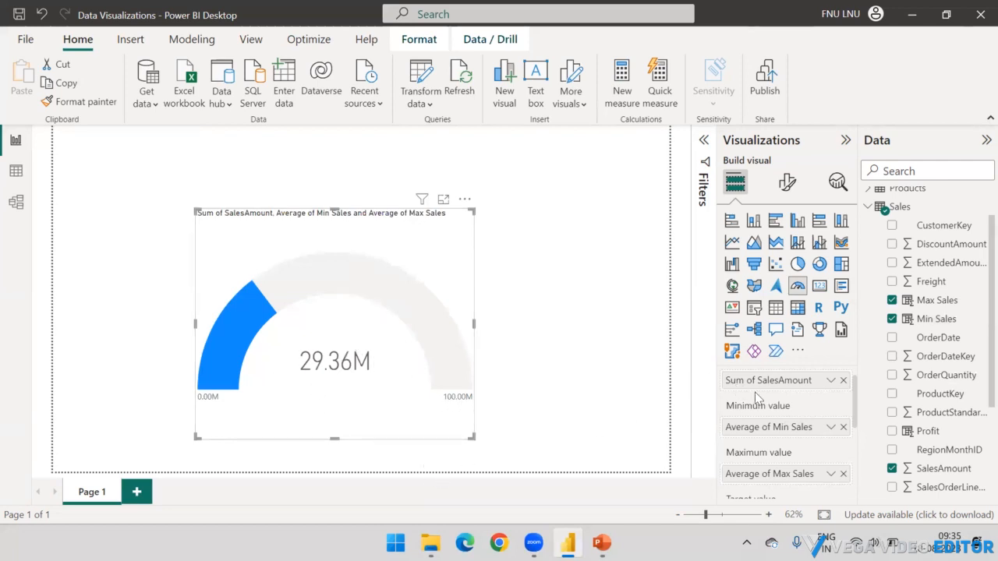
{"action": "scroll", "coordinate": [760, 406], "scroll_direction": "down", "scroll_amount": 2}
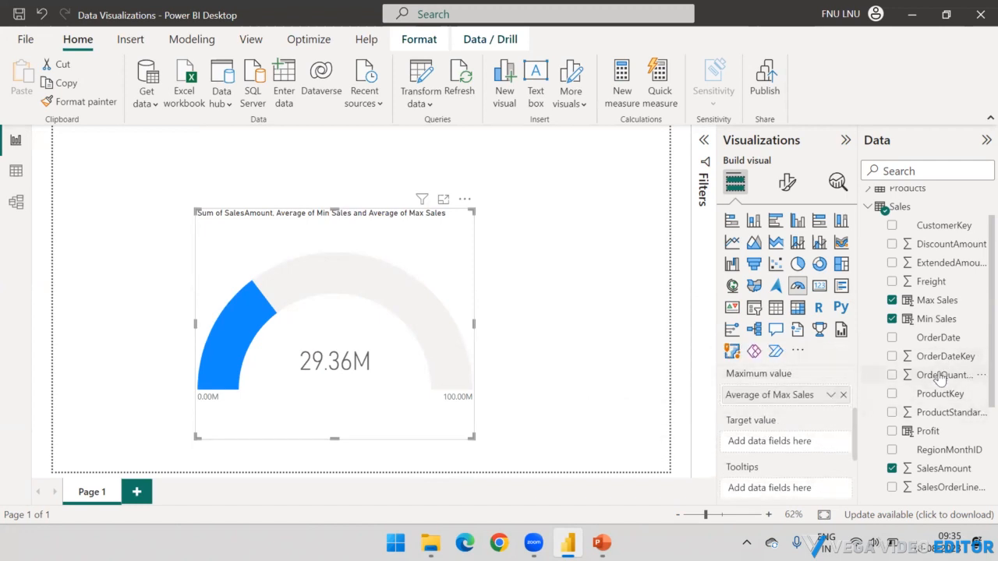
{"action": "scroll", "coordinate": [941, 367], "scroll_direction": "down", "scroll_amount": 3}
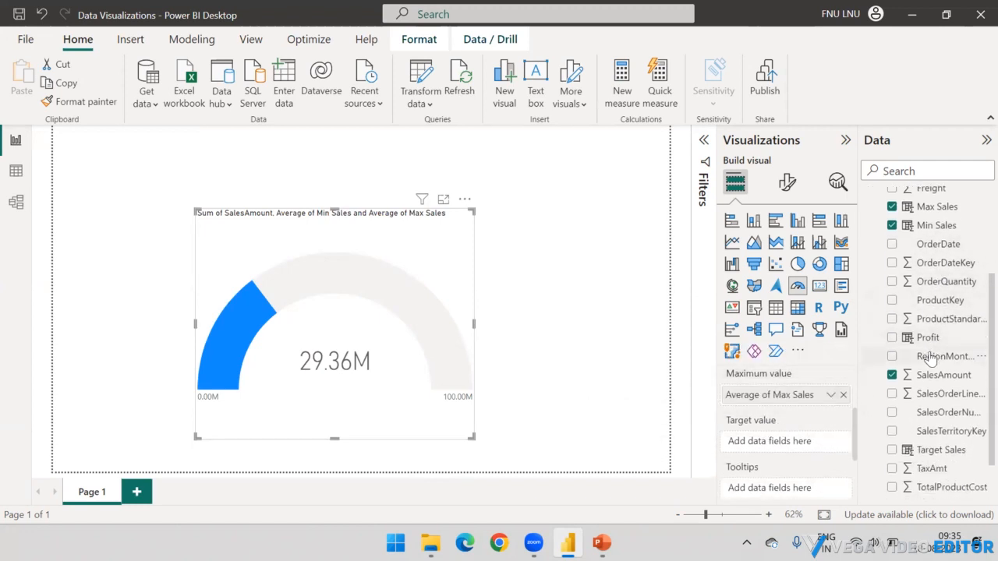
{"action": "scroll", "coordinate": [933, 351], "scroll_direction": "down", "scroll_amount": 2}
{"action": "left_click_drag", "start_coordinate": [932, 402], "coordinate": [782, 450]}
- Summarise Target Sales as Average so the gauge marks a 60.00M target line
{"action": "left_click", "coordinate": [831, 445]}
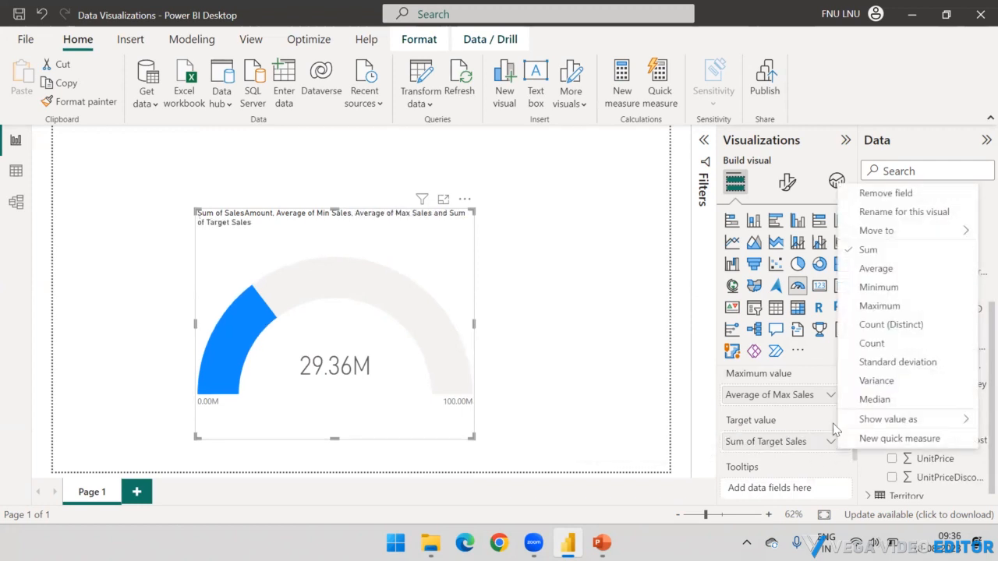
{"action": "left_click", "coordinate": [873, 275]}
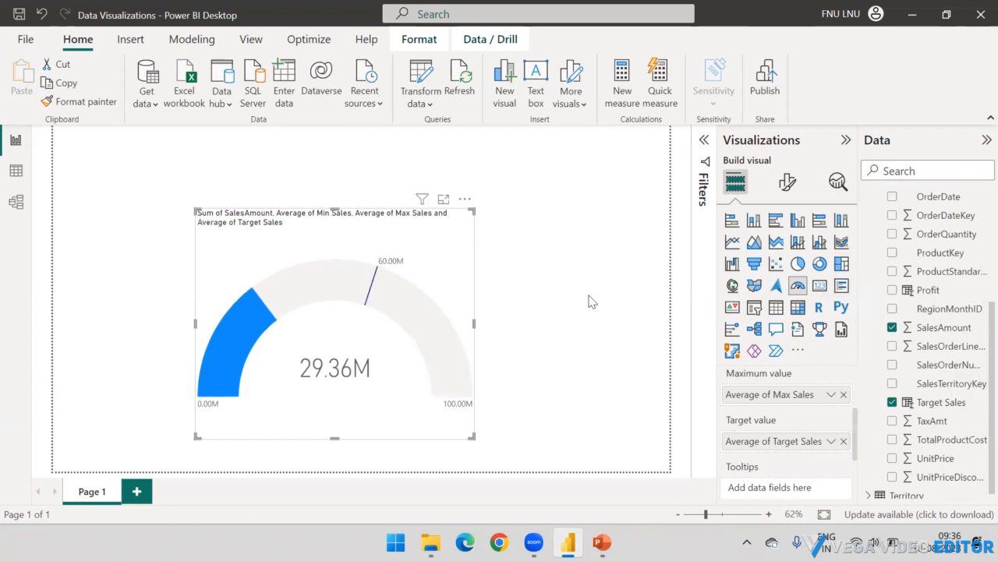
{"action": "left_click", "coordinate": [616, 257]}
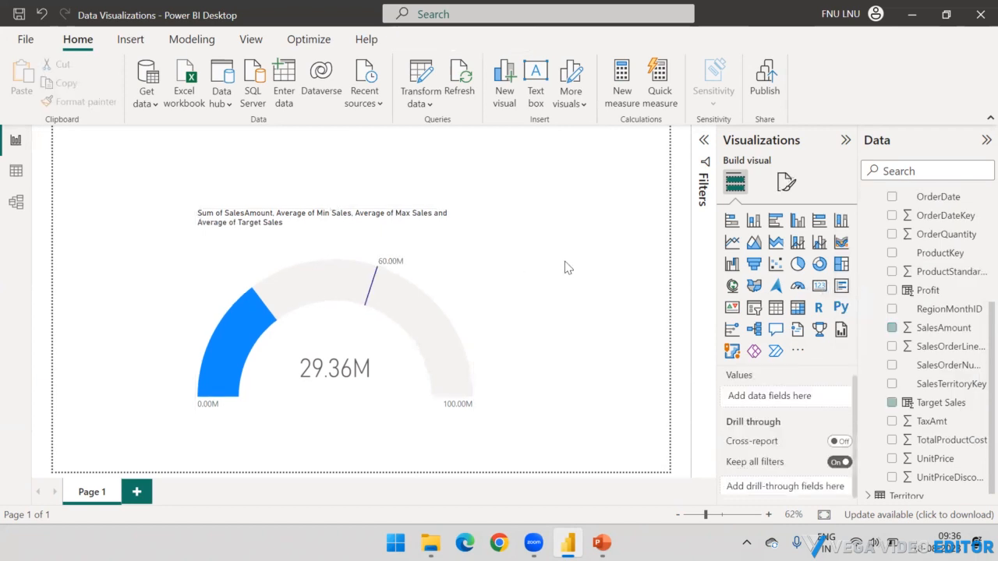
{"action": "left_click", "coordinate": [461, 263]}
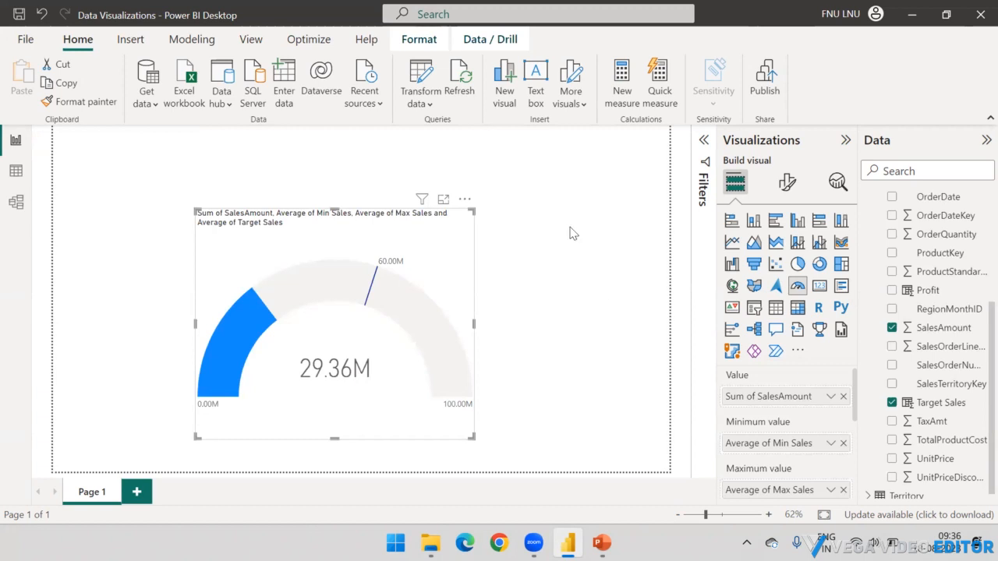
- Review the Gauge axis settings in the gauge's Format visual options
{"action": "left_click", "coordinate": [787, 182]}
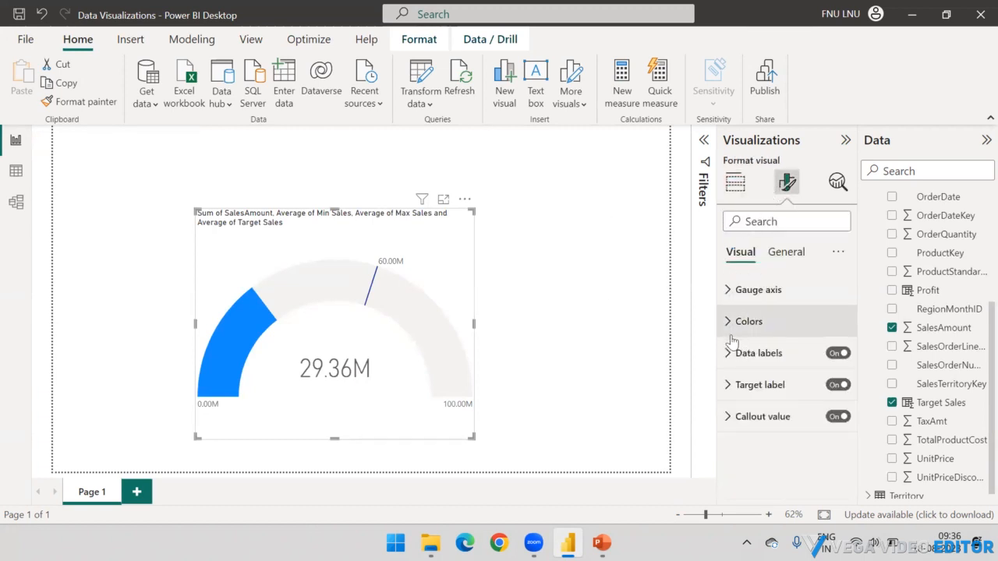
{"action": "left_click", "coordinate": [728, 290]}
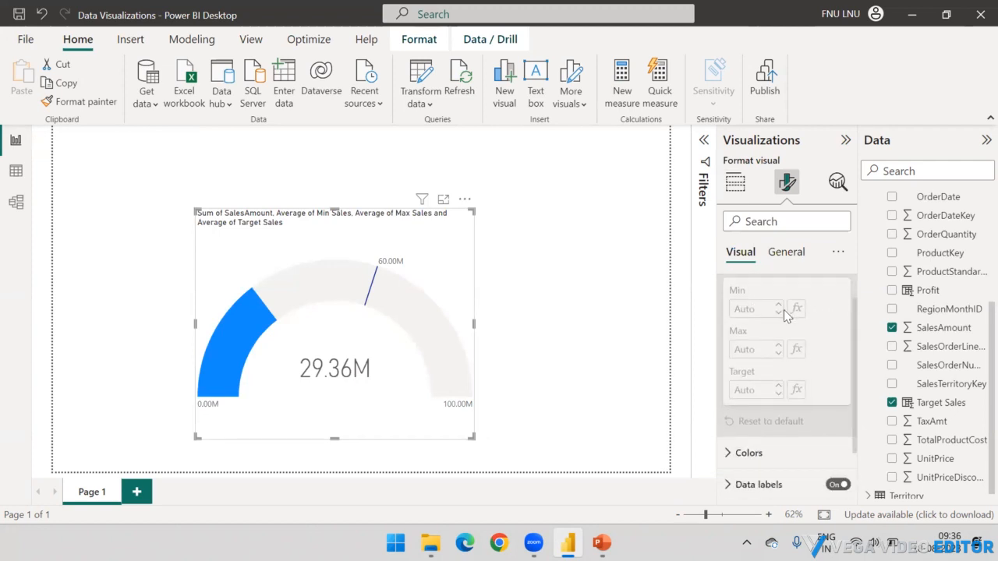
{"action": "scroll", "coordinate": [756, 325], "scroll_direction": "down", "scroll_amount": 1}
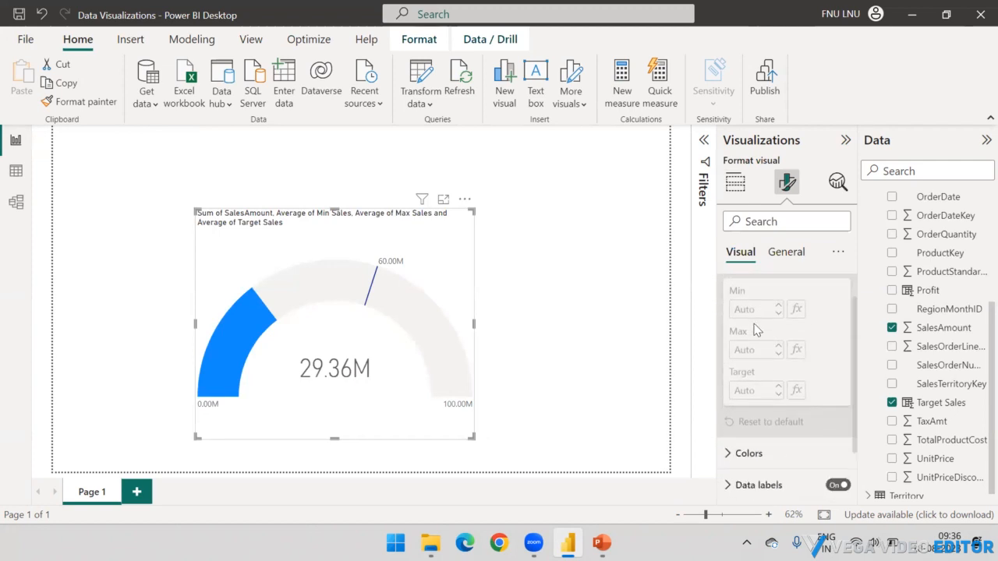
{"action": "scroll", "coordinate": [756, 331], "scroll_direction": "up", "scroll_amount": 1}
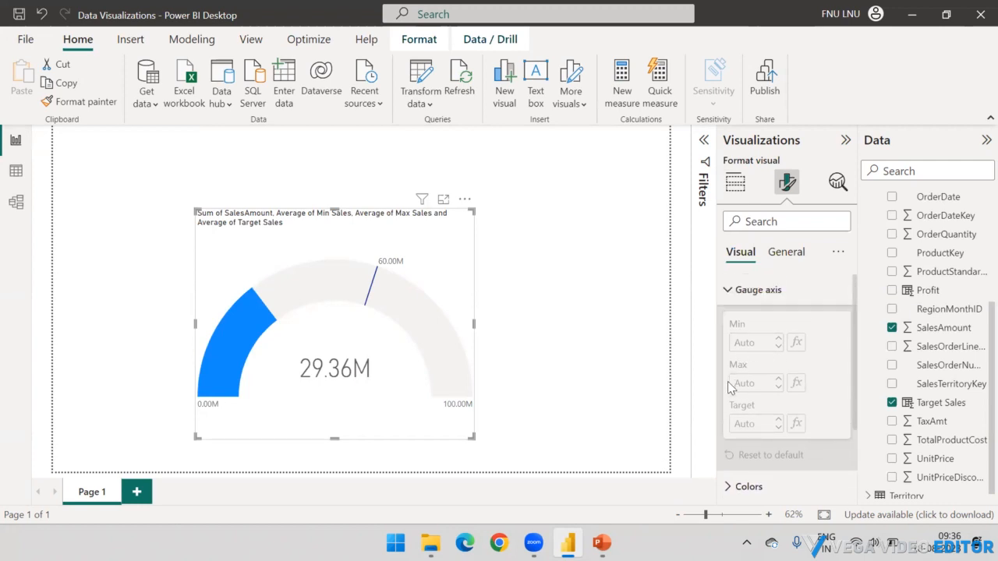
{"action": "left_click", "coordinate": [727, 290]}
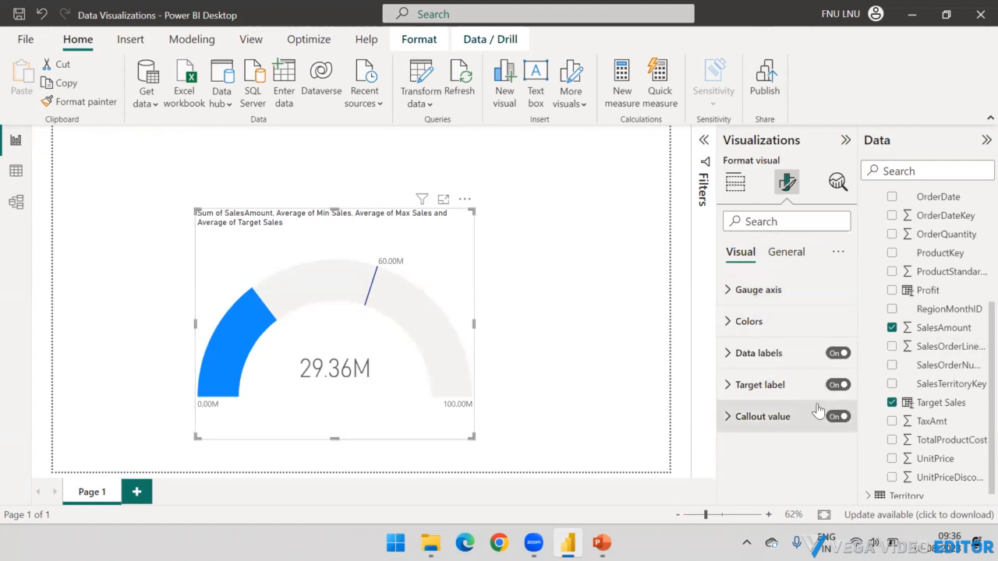
- Set the gauge's fill colour to purple and its target line colour to orange
{"action": "left_click", "coordinate": [729, 321]}
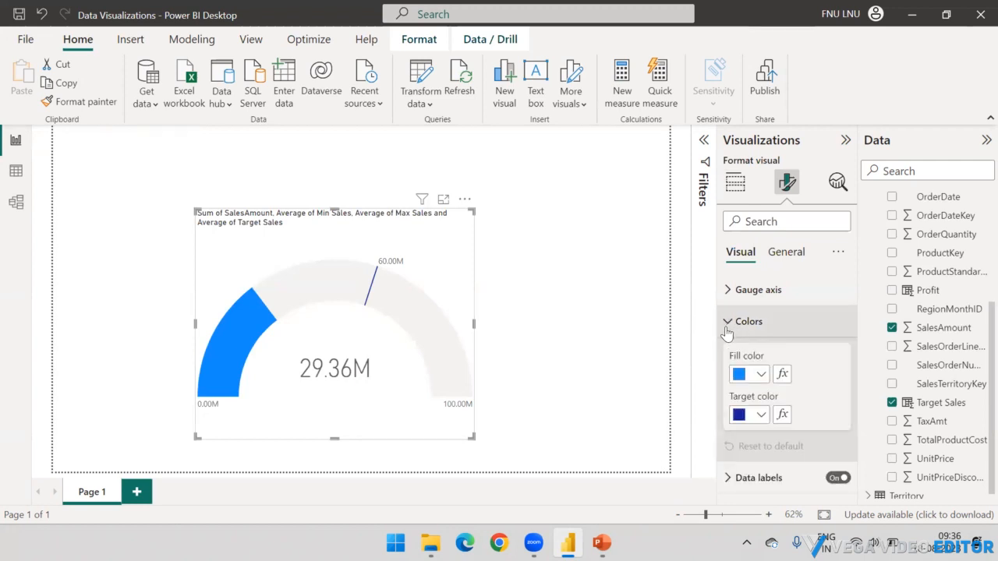
{"action": "left_click", "coordinate": [761, 375]}
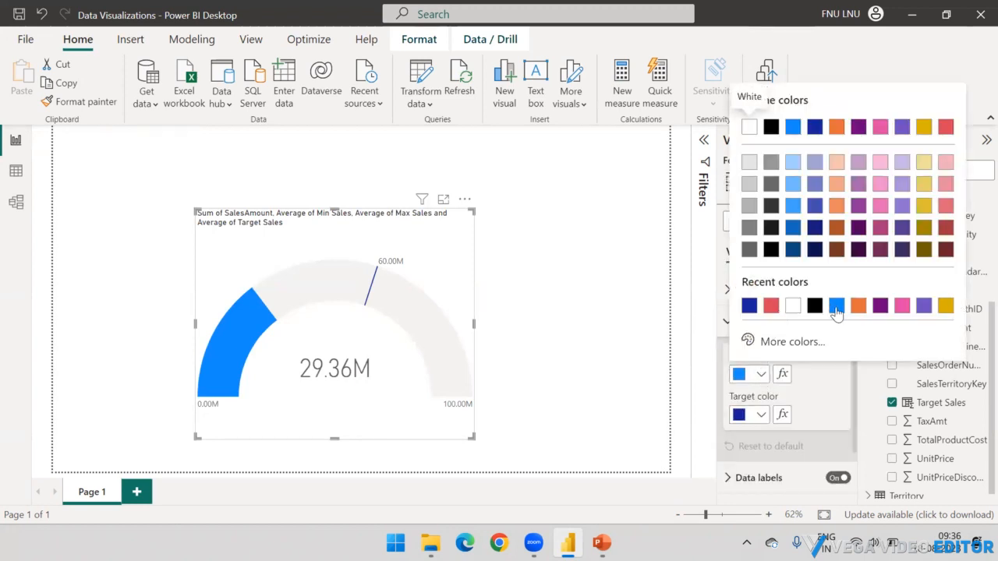
{"action": "left_click", "coordinate": [881, 306]}
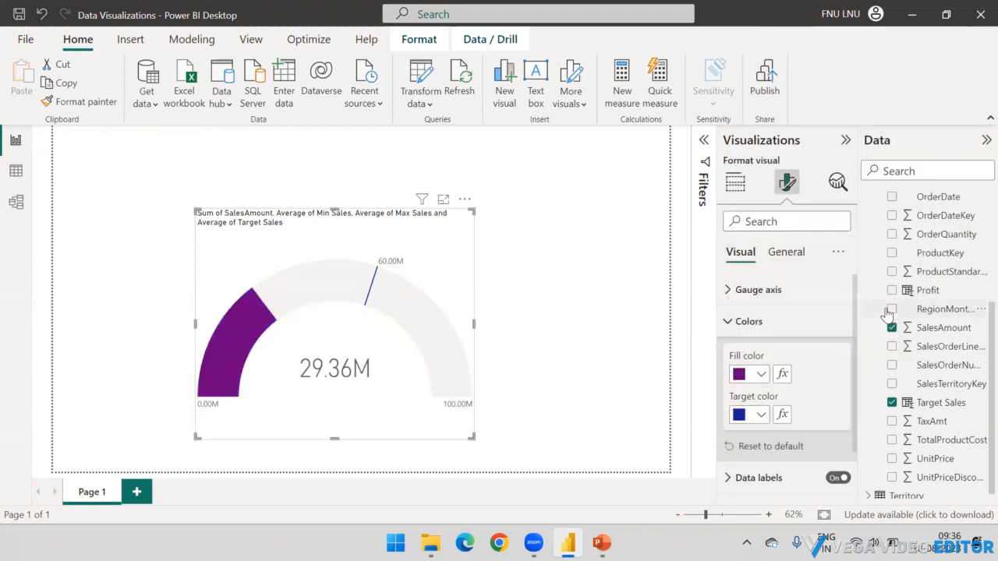
{"action": "left_click", "coordinate": [762, 415]}
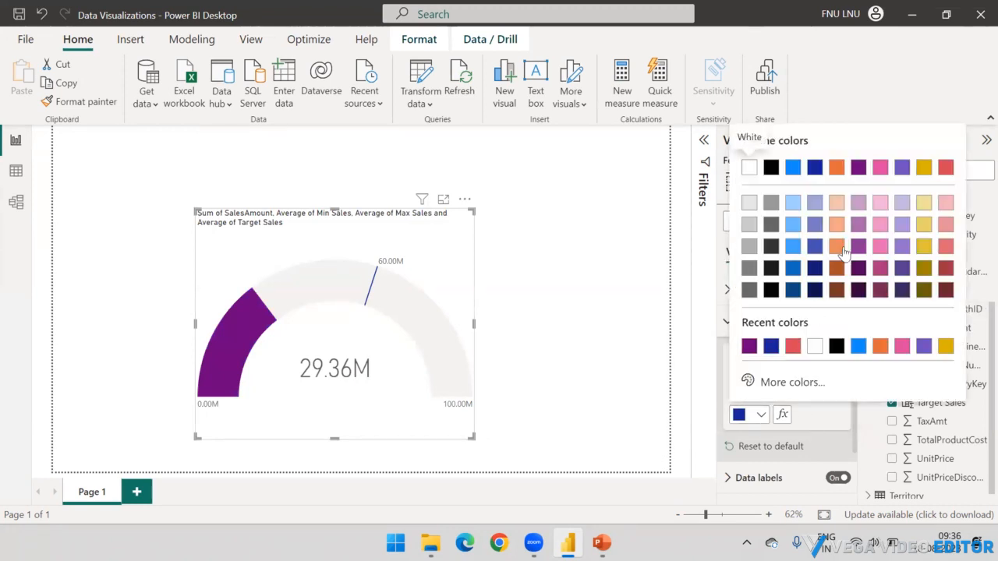
{"action": "left_click", "coordinate": [836, 167]}
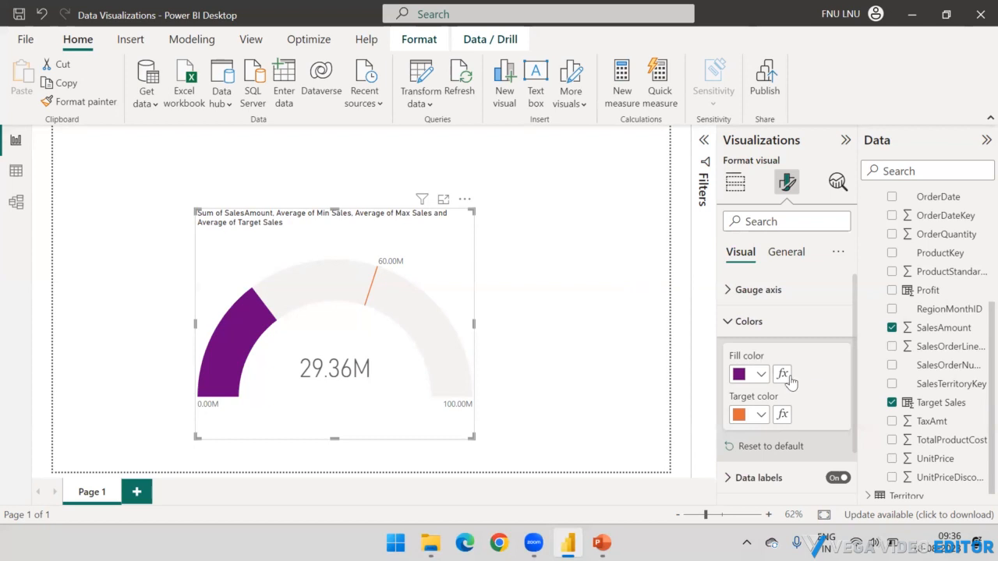
{"action": "scroll", "coordinate": [783, 350], "scroll_direction": "down", "scroll_amount": 1}
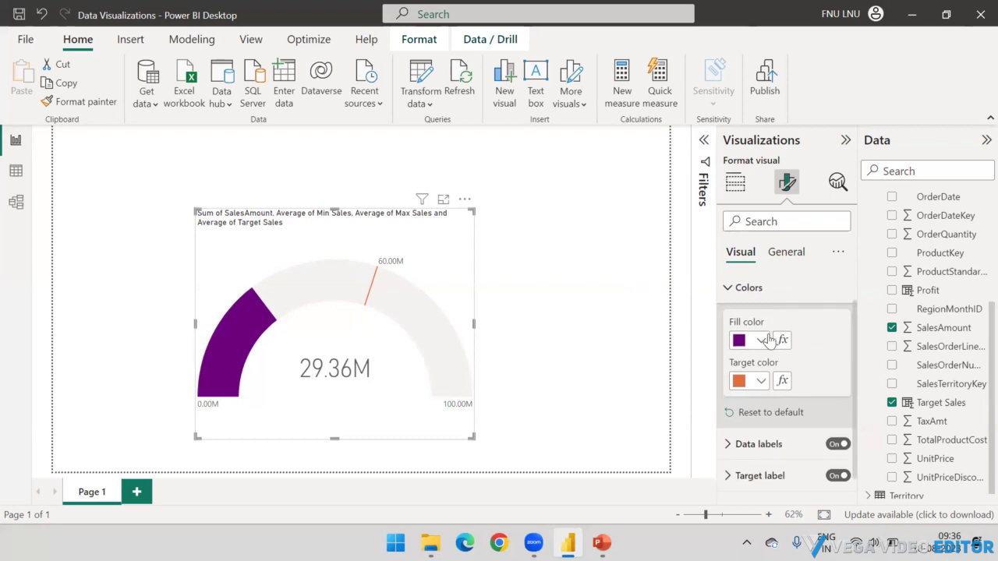
{"action": "left_click", "coordinate": [726, 290]}
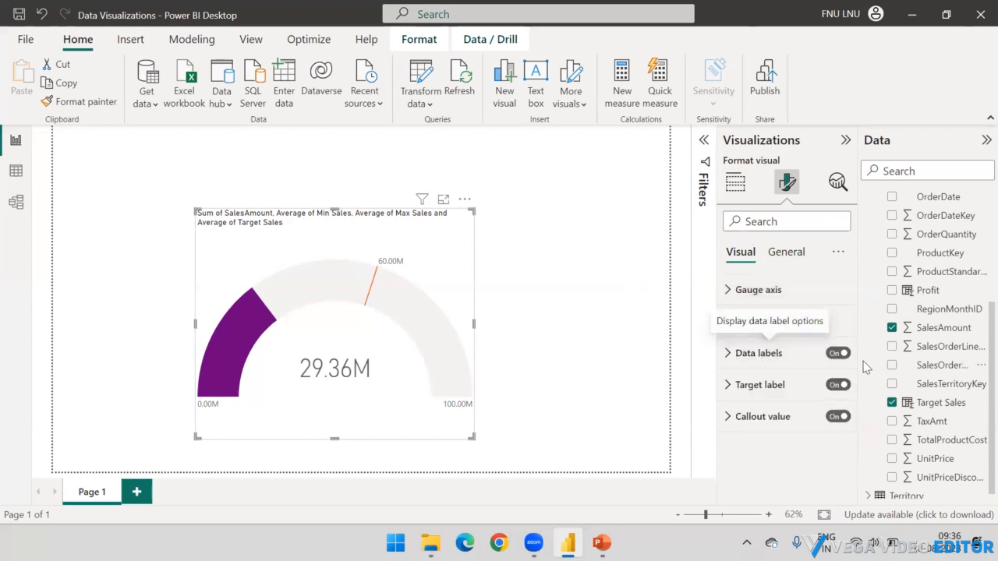
{"action": "left_click", "coordinate": [838, 353]}
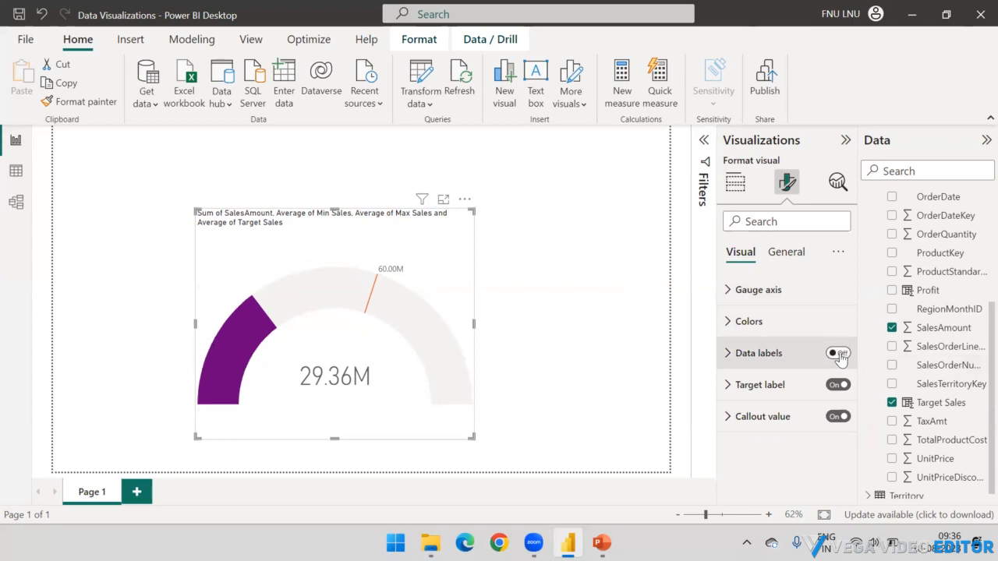
{"action": "left_click", "coordinate": [838, 353]}
{"action": "left_click", "coordinate": [838, 386]}
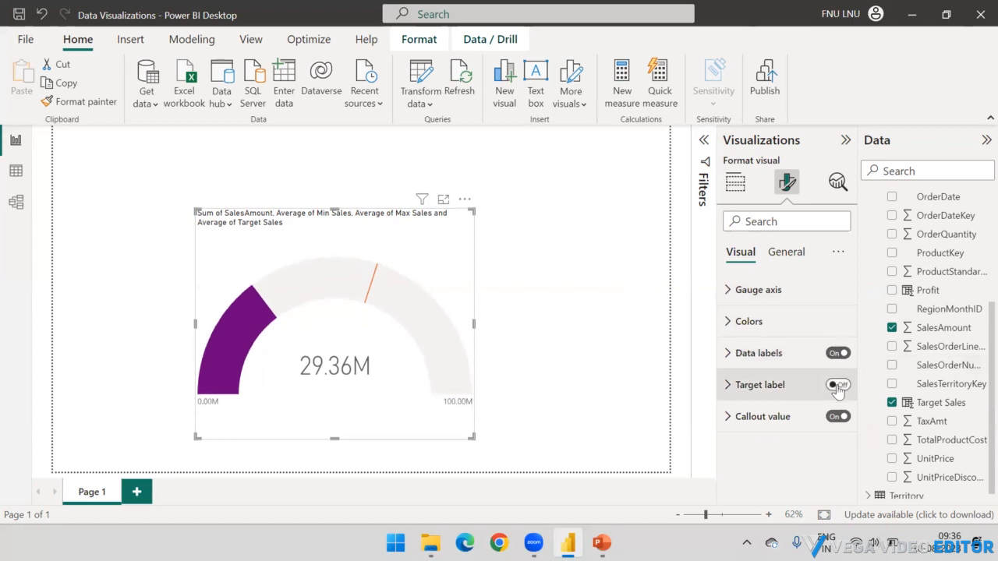
{"action": "left_click", "coordinate": [840, 388]}
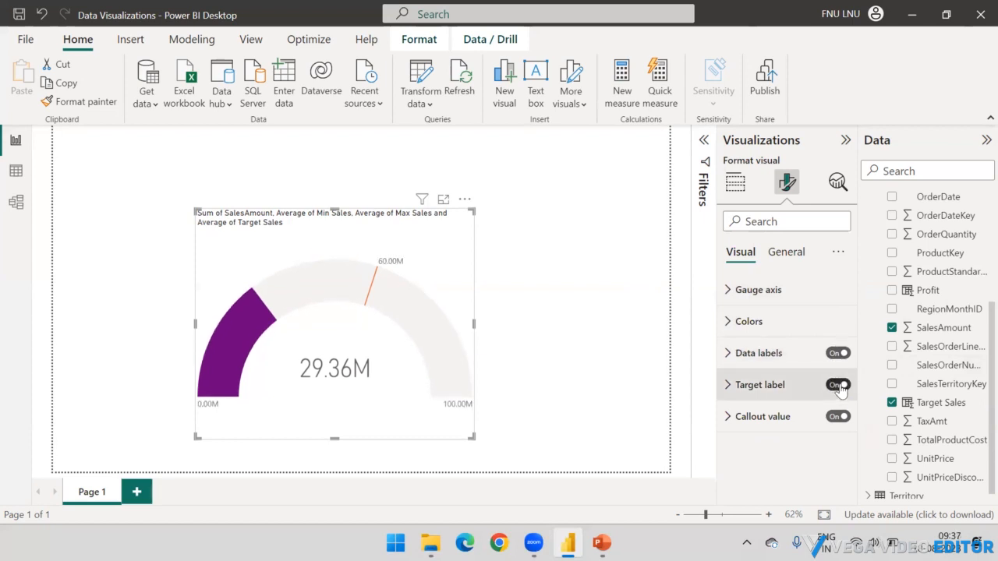
{"action": "left_click", "coordinate": [839, 386]}
{"action": "left_click", "coordinate": [838, 385]}
{"action": "left_click", "coordinate": [838, 417]}
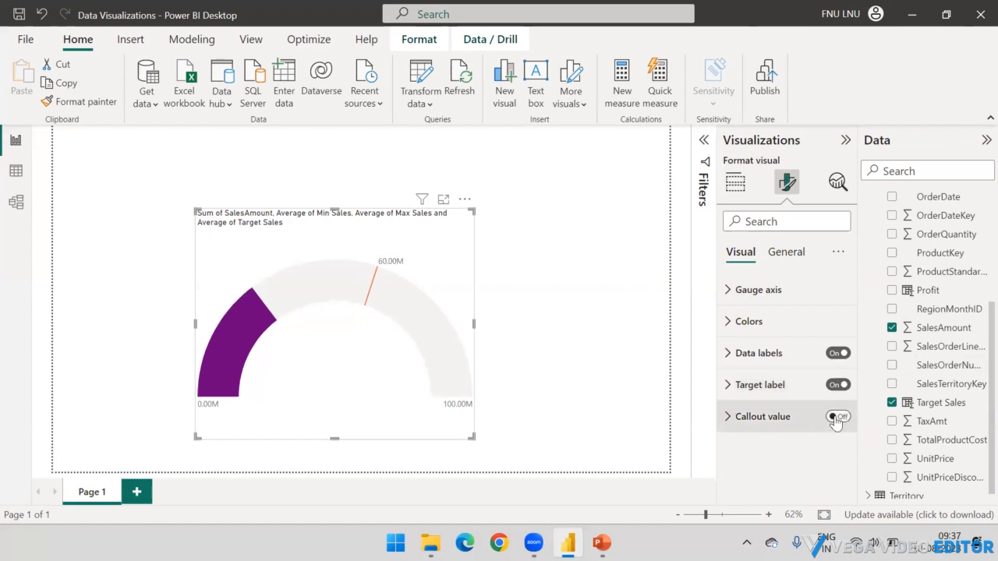
{"action": "left_click", "coordinate": [837, 418]}
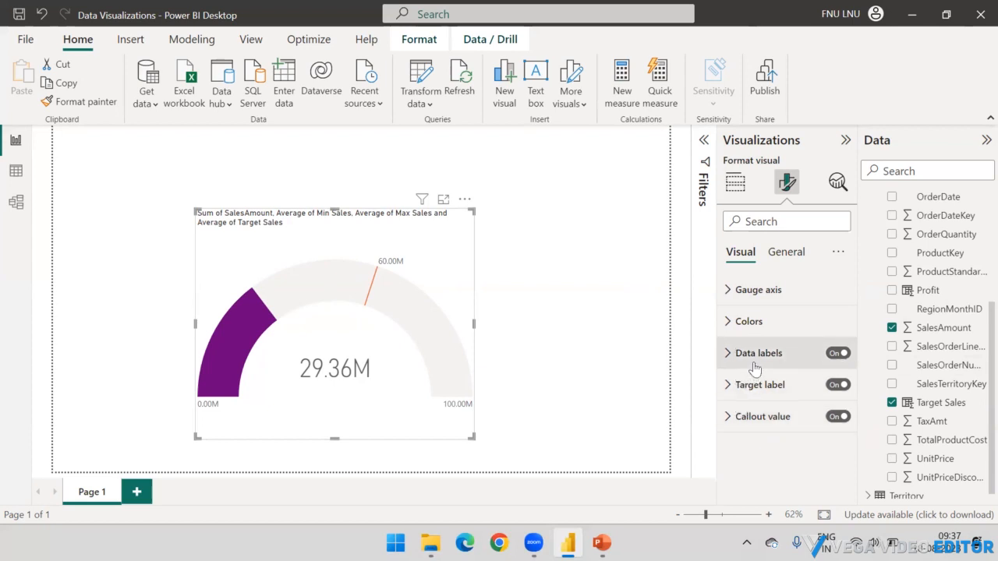
{"action": "left_click", "coordinate": [838, 416]}
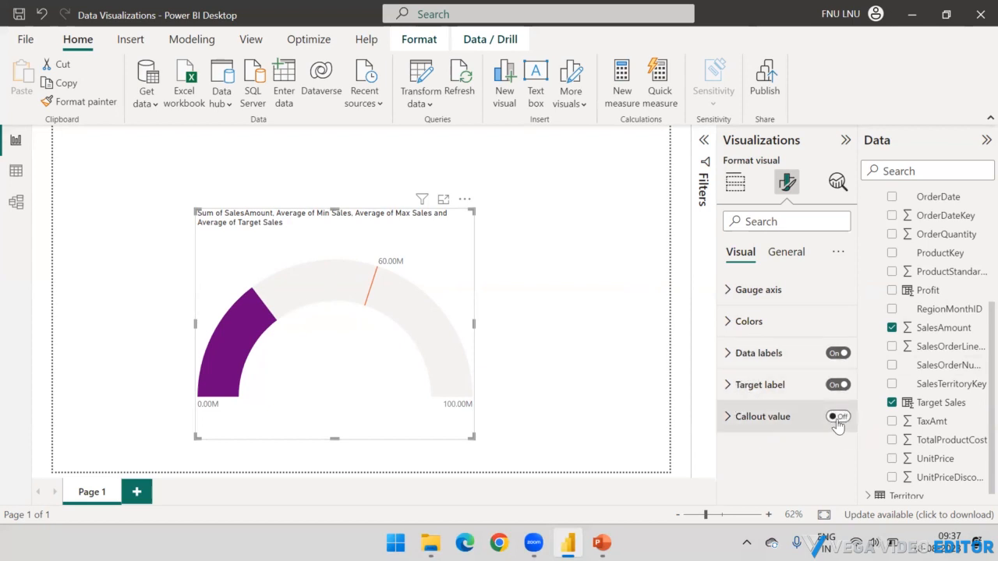
{"action": "left_click", "coordinate": [838, 416]}
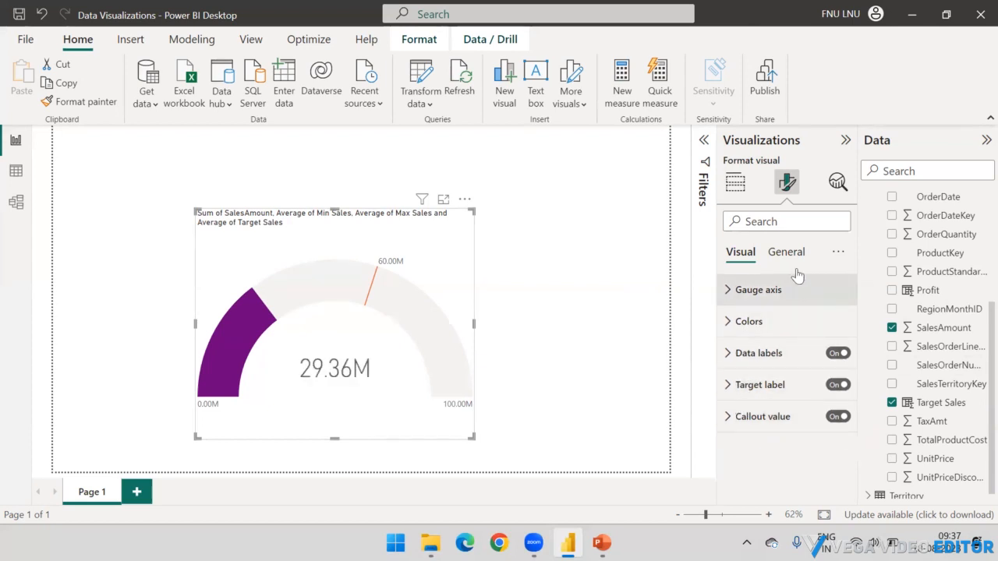
- Move the gauge higher and left on the page and select its title text under General formatting
{"action": "left_click", "coordinate": [787, 253]}
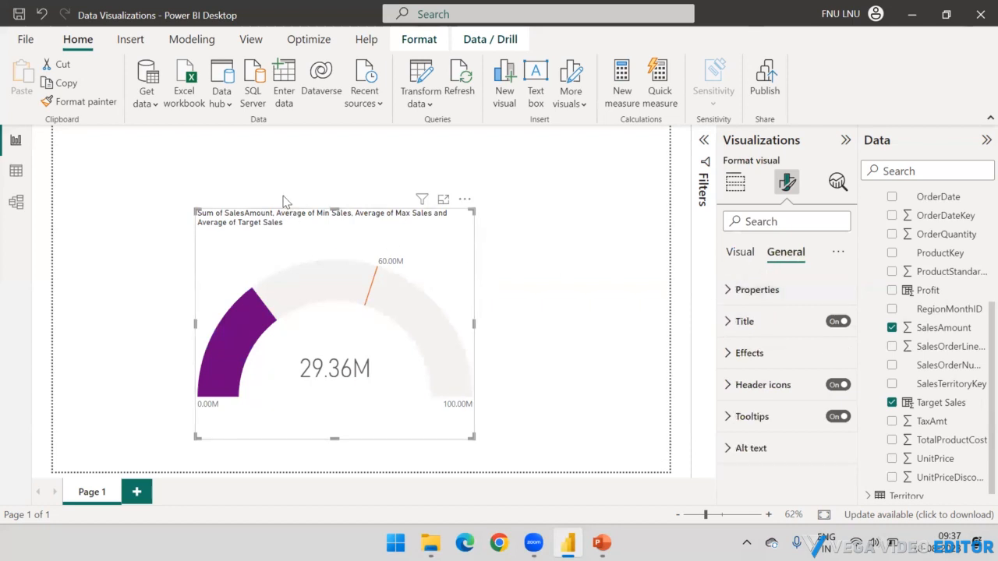
{"action": "left_click_drag", "start_coordinate": [359, 218], "coordinate": [336, 158]}
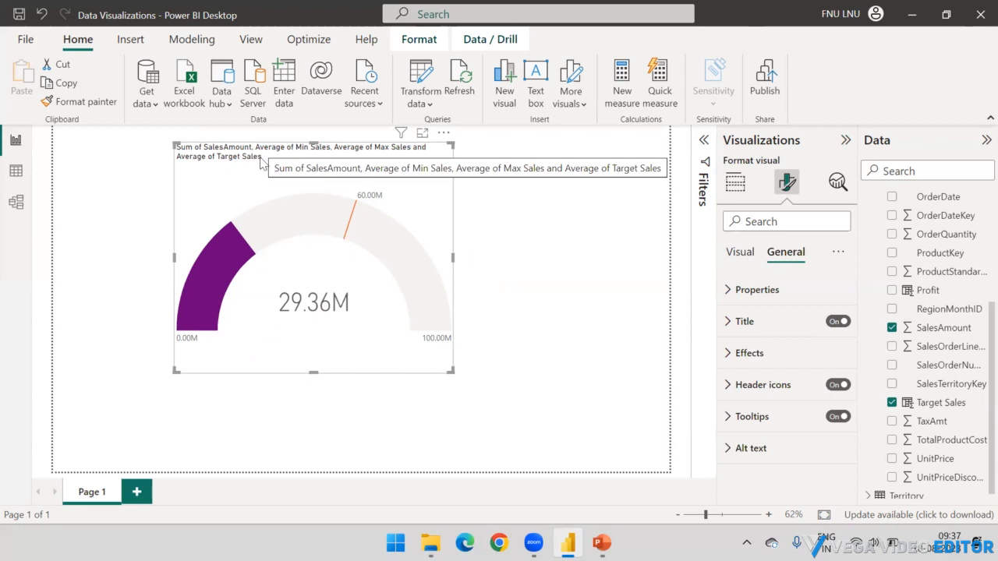
{"action": "left_click", "coordinate": [730, 322]}
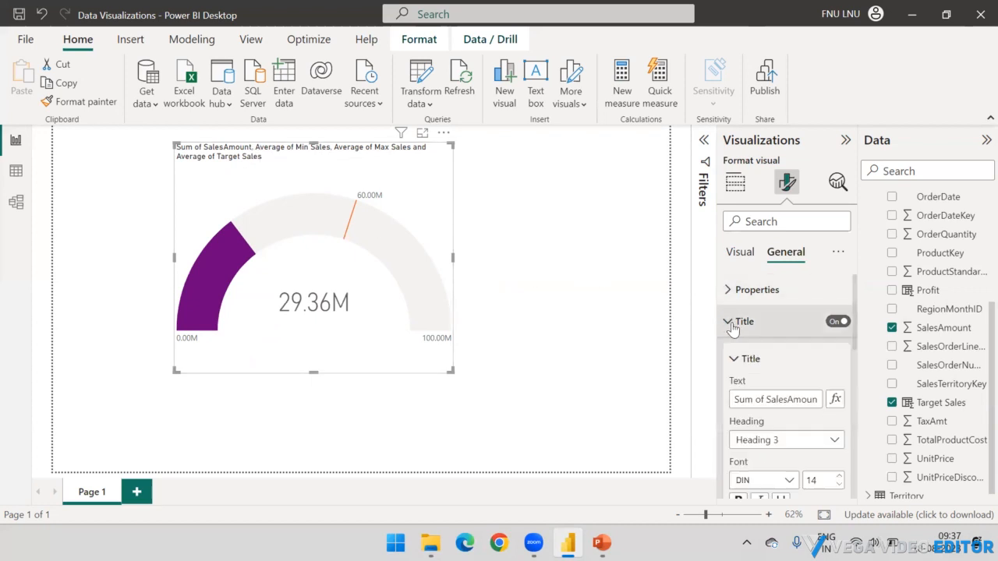
{"action": "scroll", "coordinate": [749, 336], "scroll_direction": "down", "scroll_amount": 2}
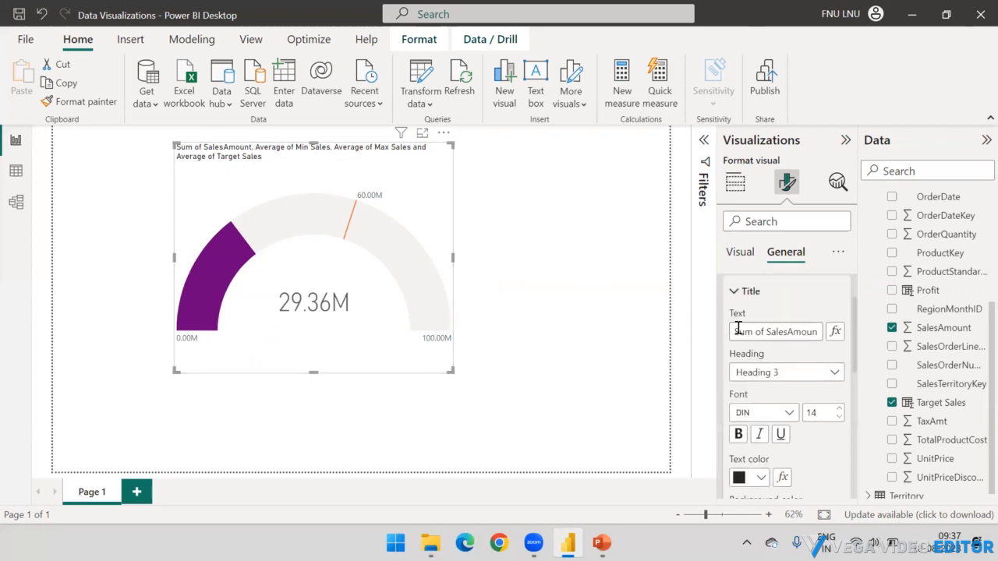
{"action": "left_click_drag", "start_coordinate": [731, 332], "coordinate": [855, 340]}
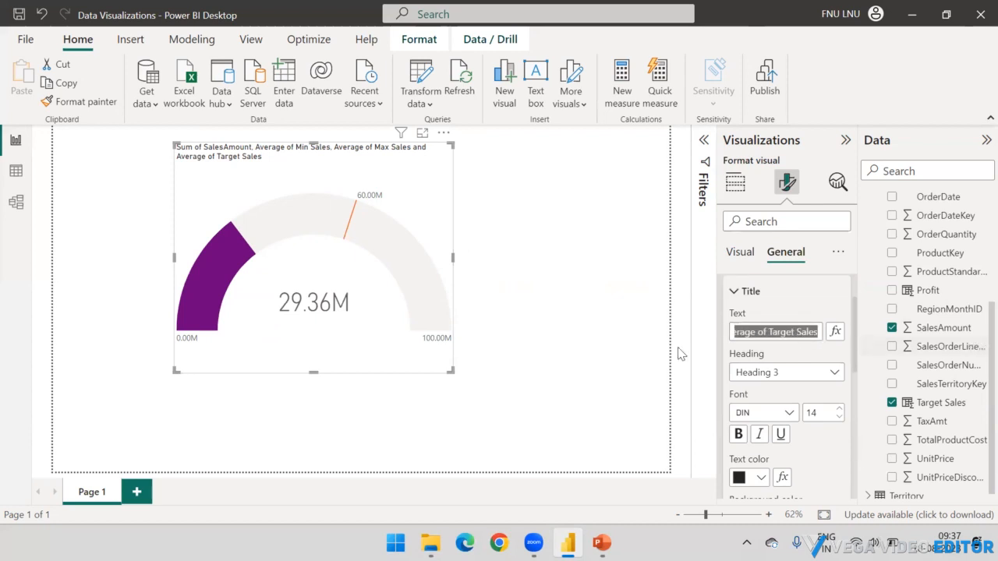
- Deselect the finished gauge and minimize Power BI to show the desktop
{"action": "left_click", "coordinate": [646, 255]}
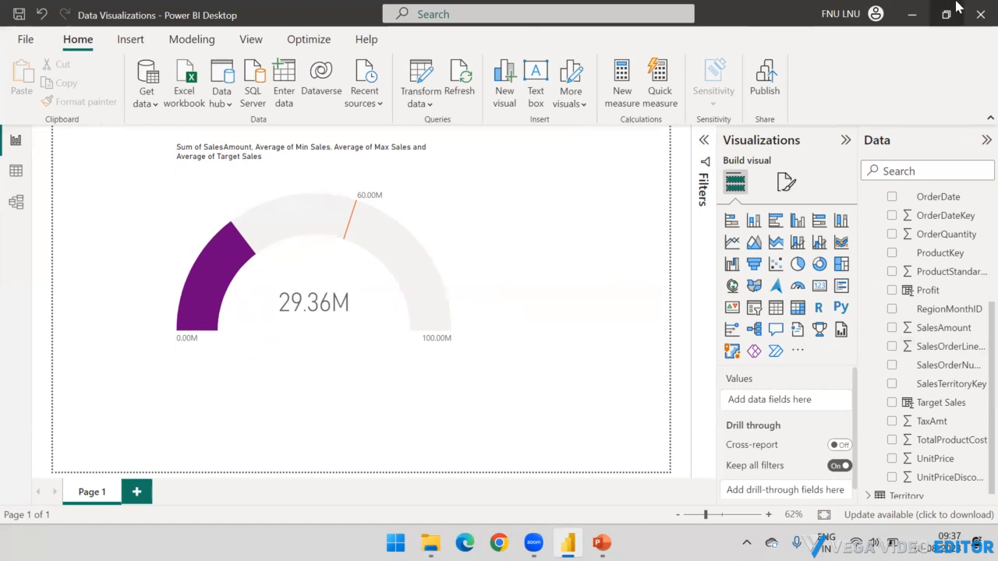
{"action": "left_click", "coordinate": [916, 11]}
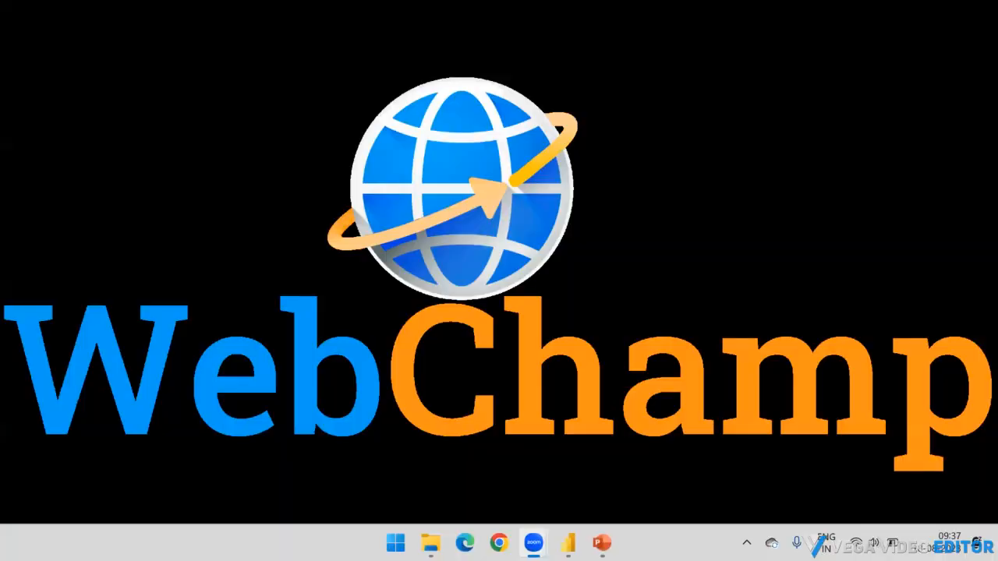